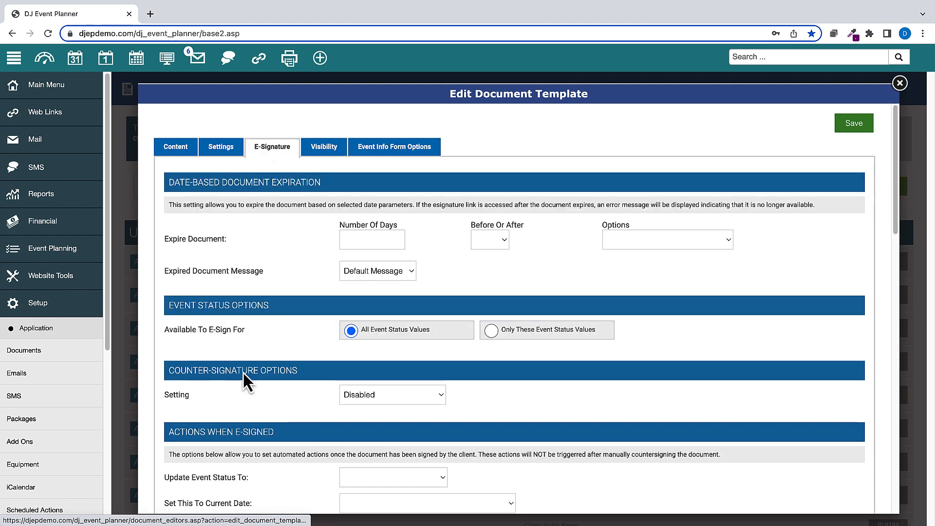
- Show the custom wording settings in the document template's e-signature options and review the pre-document and post-document fields
scroll(249, 395, down, 12)
scroll(249, 395, down, 2)
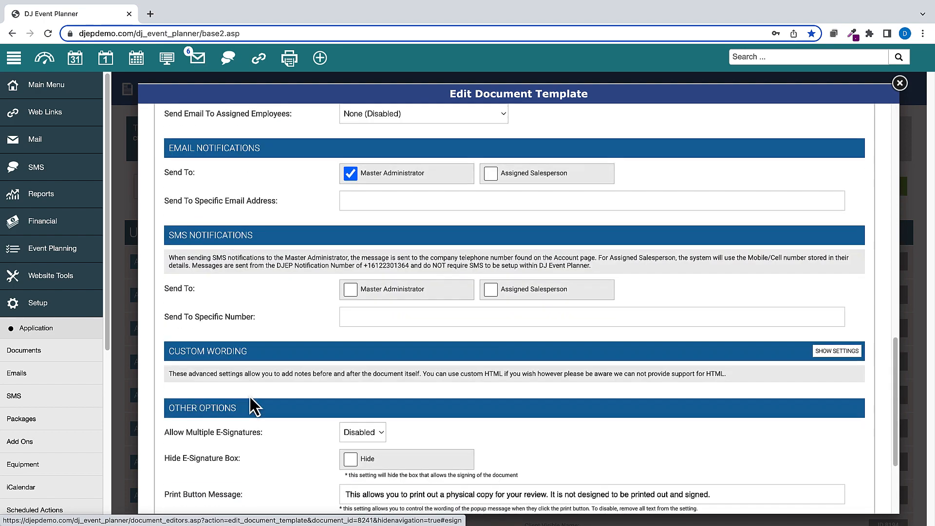
click(836, 351)
scroll(634, 298, down, 3)
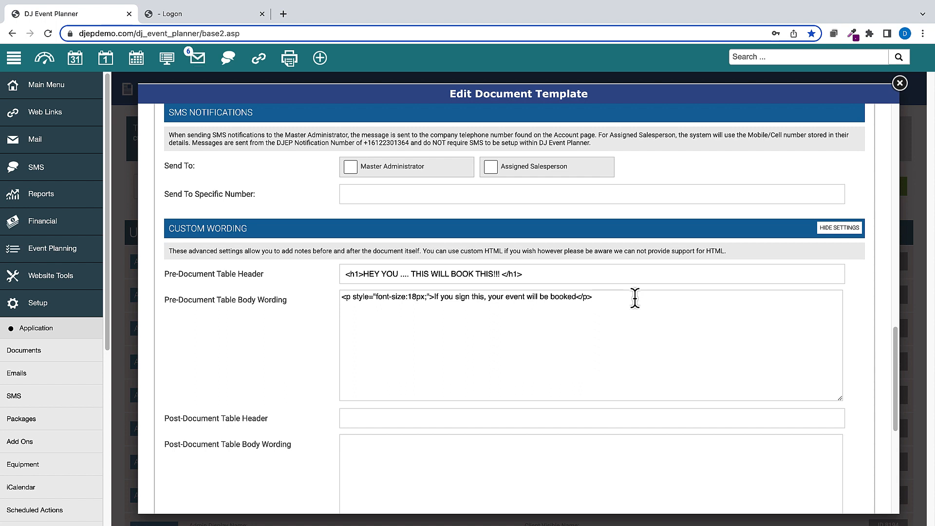
scroll(634, 298, down, 1)
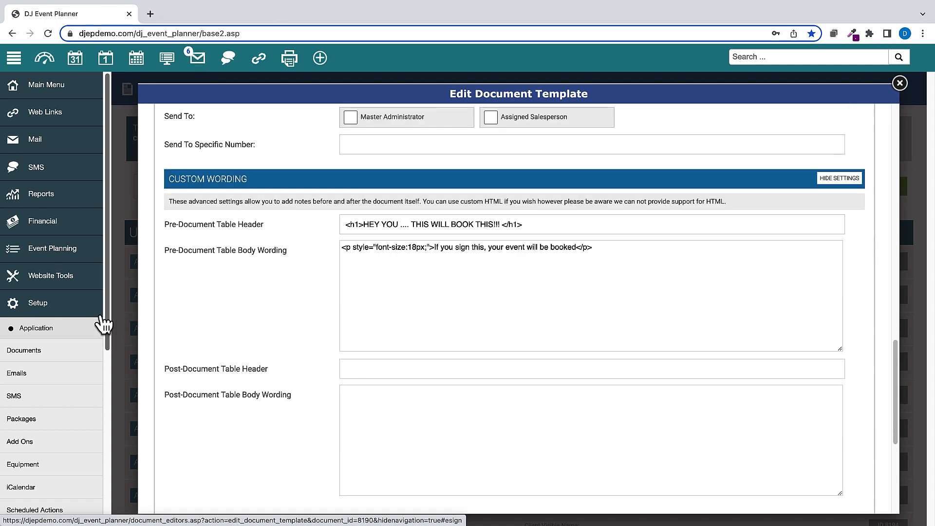
- Open the notification settings for salesperson assignment in the Event Form employee setup and view the available email templates
click(46, 311)
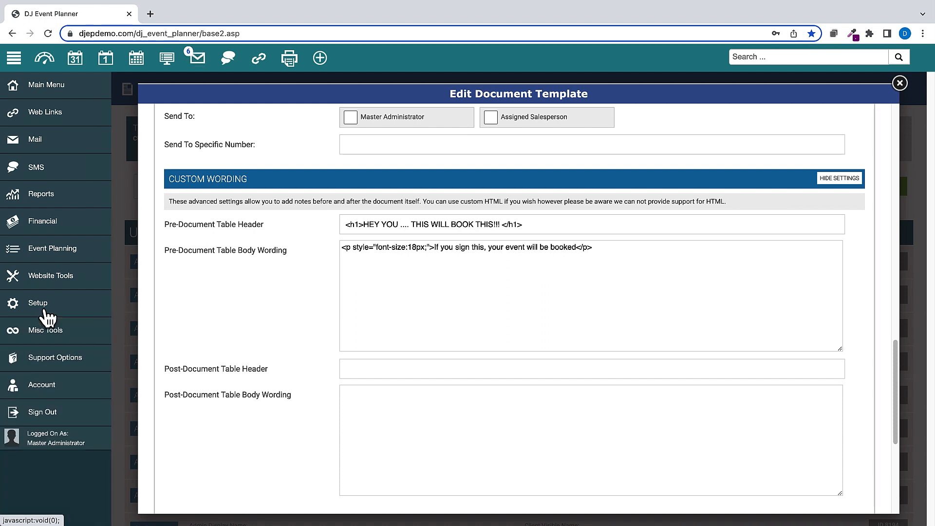
click(46, 312)
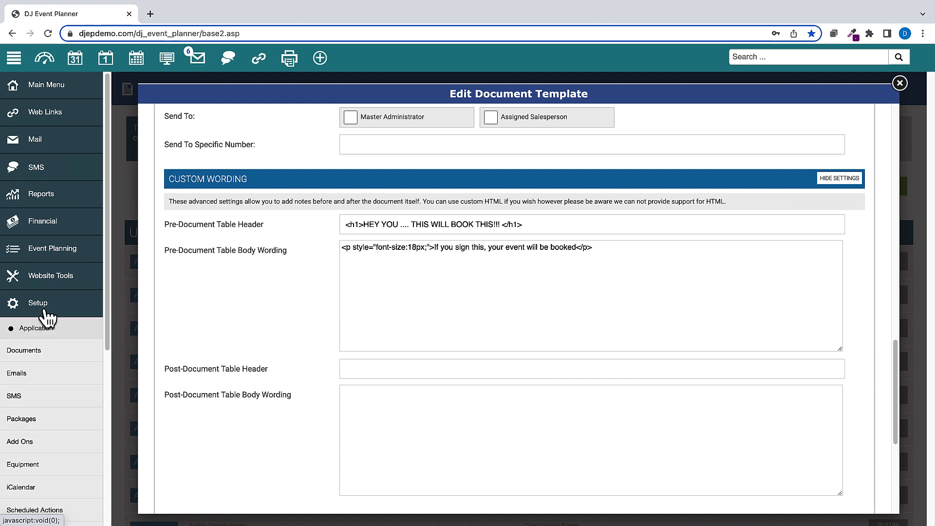
click(19, 328)
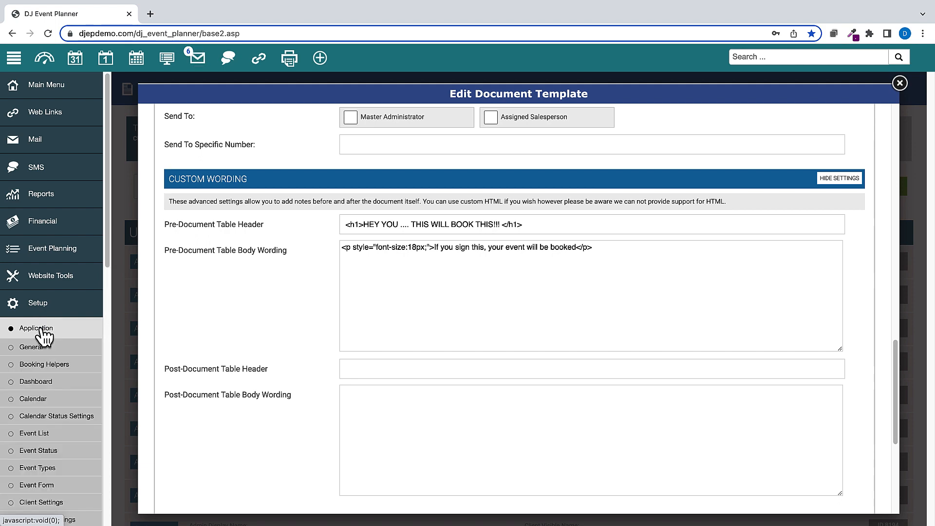
click(40, 489)
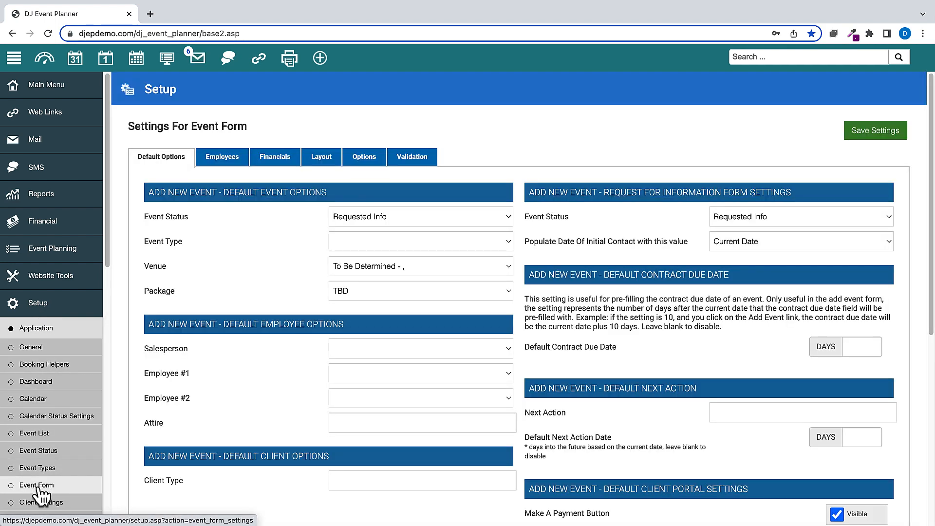
click(215, 159)
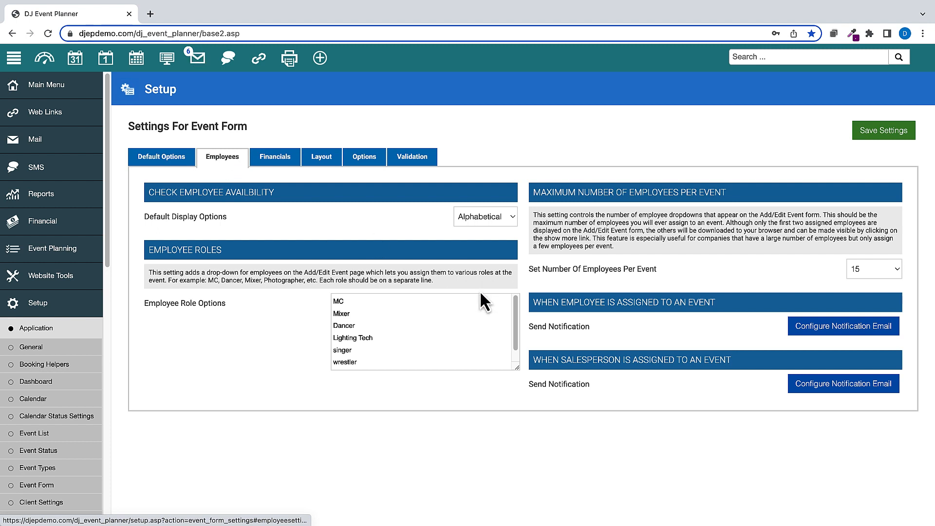
click(843, 384)
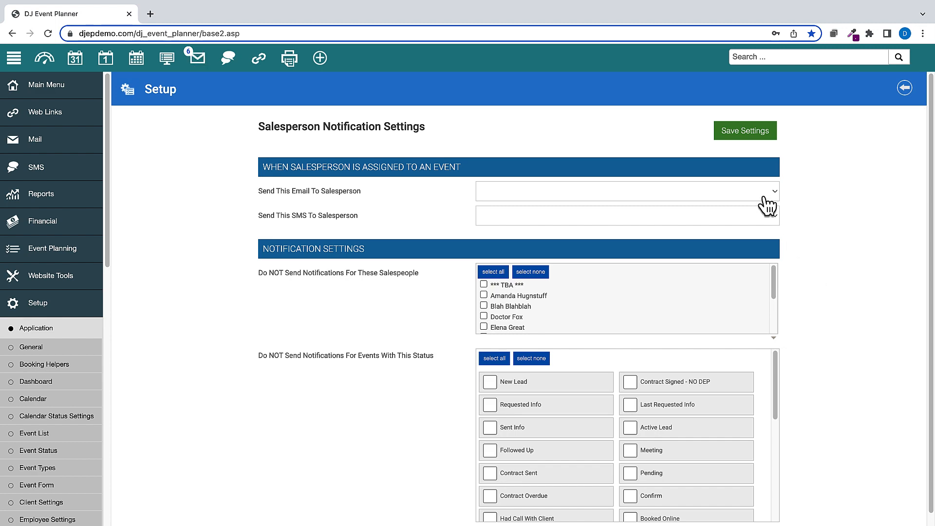
click(769, 194)
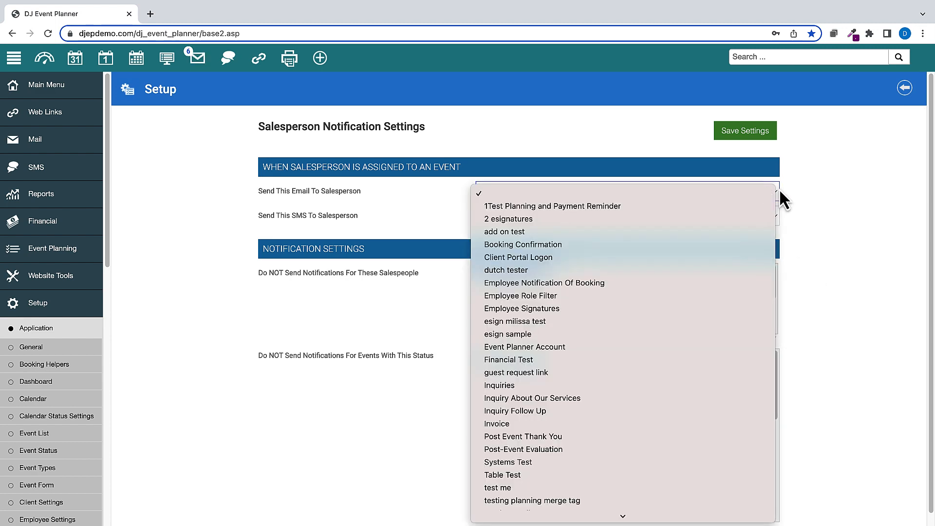
click(778, 190)
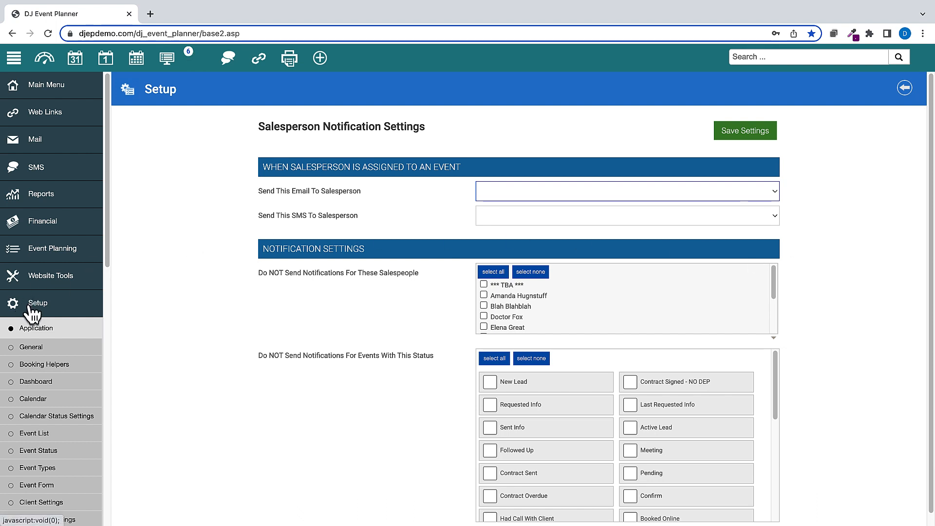
- Open the Payment Gateway settings in the website tools and review the gateway choices and the multiple gateway notes
click(35, 329)
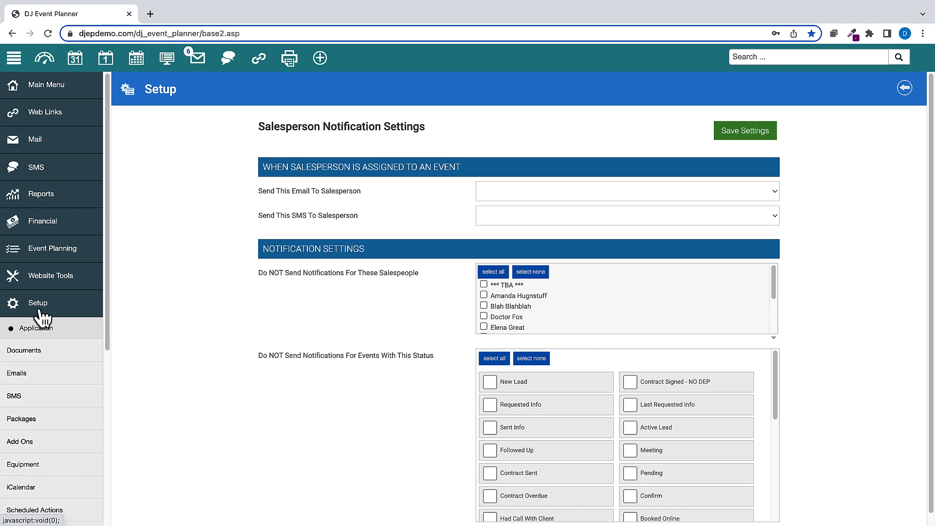
click(41, 311)
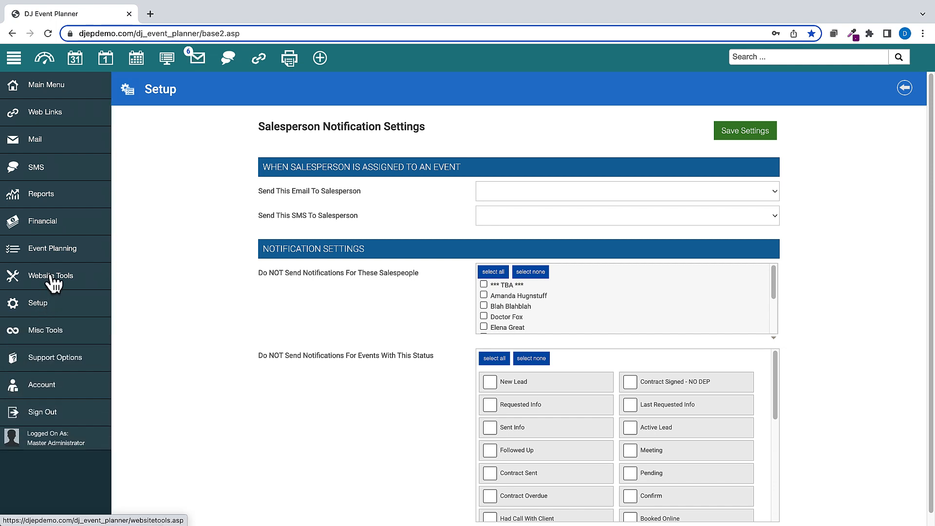
click(52, 280)
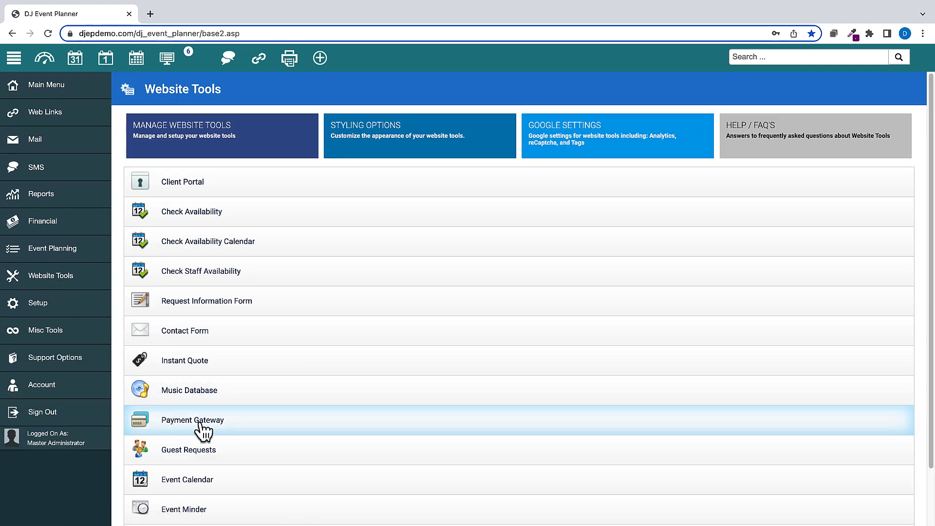
click(187, 420)
click(645, 461)
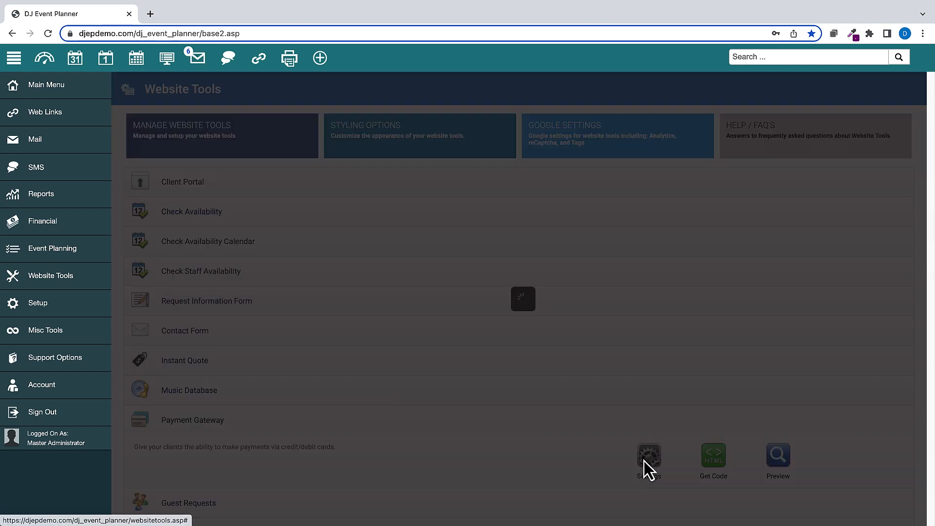
scroll(543, 437, down, 2)
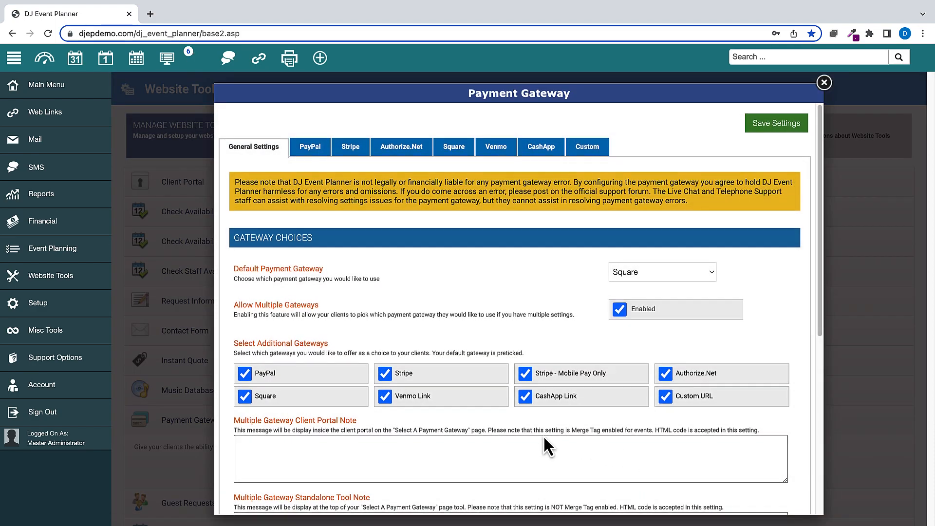
scroll(543, 437, down, 3)
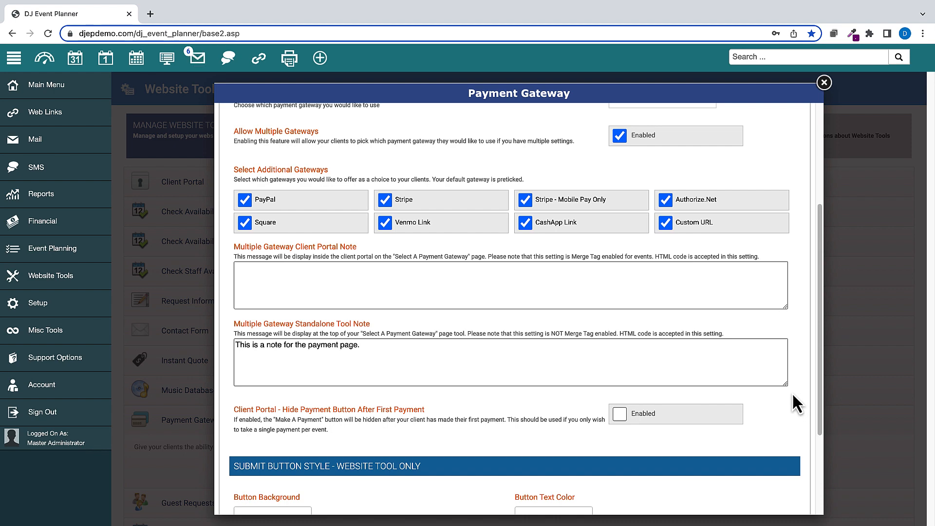
scroll(758, 351, down, 1)
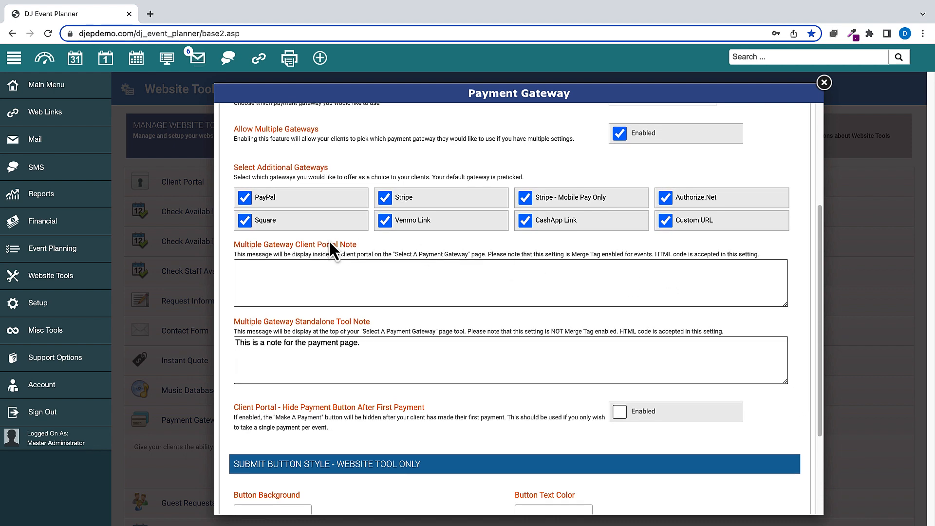
scroll(331, 239, up, 3)
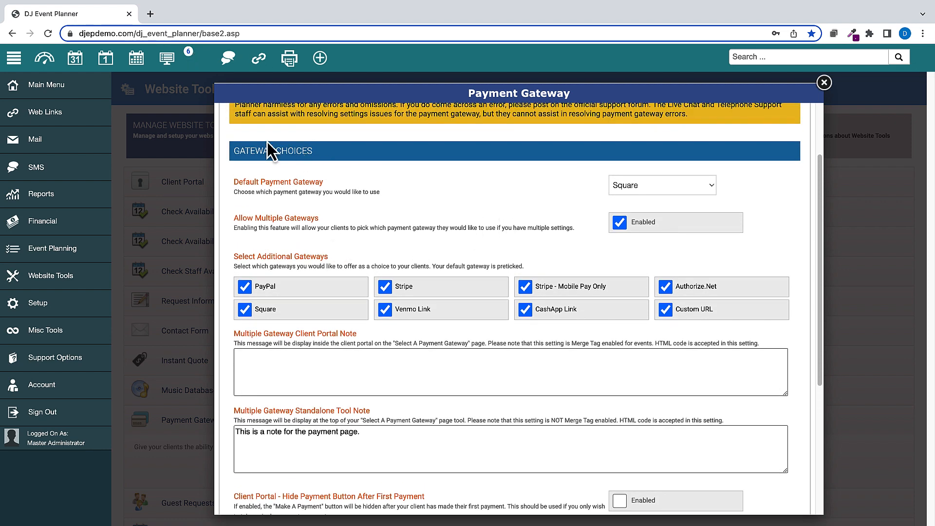
- Close the Payment Gateway settings and preview the client-facing payment gateway page
click(823, 84)
click(774, 473)
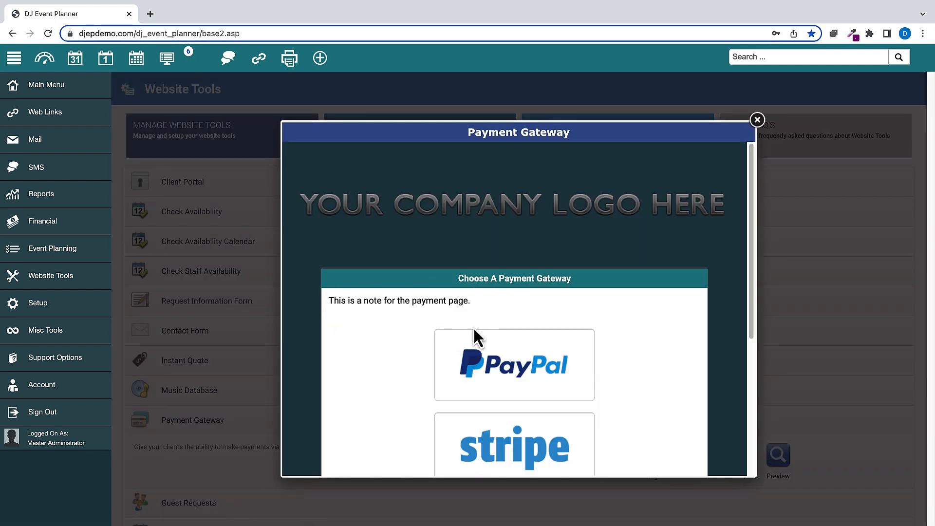
click(758, 124)
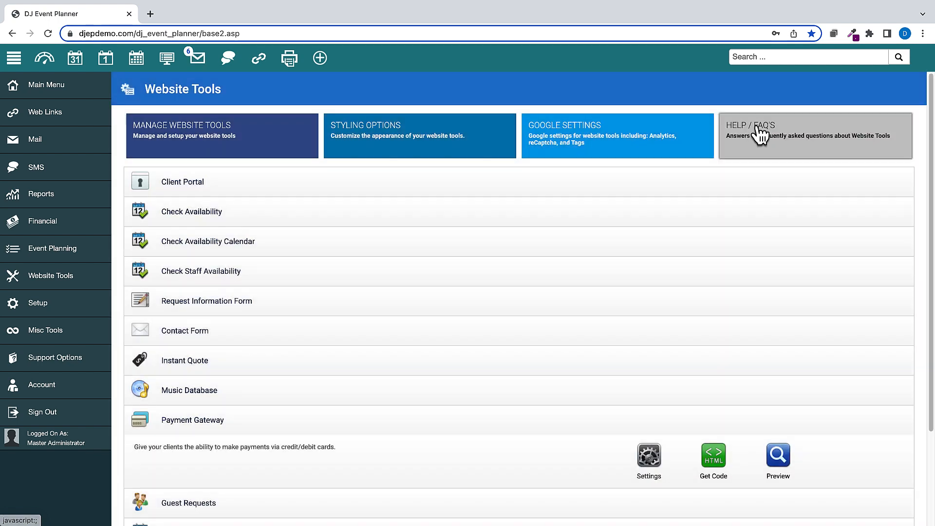
- Open the "1. new merge tags" document template to view its content, and close it
click(44, 311)
click(25, 352)
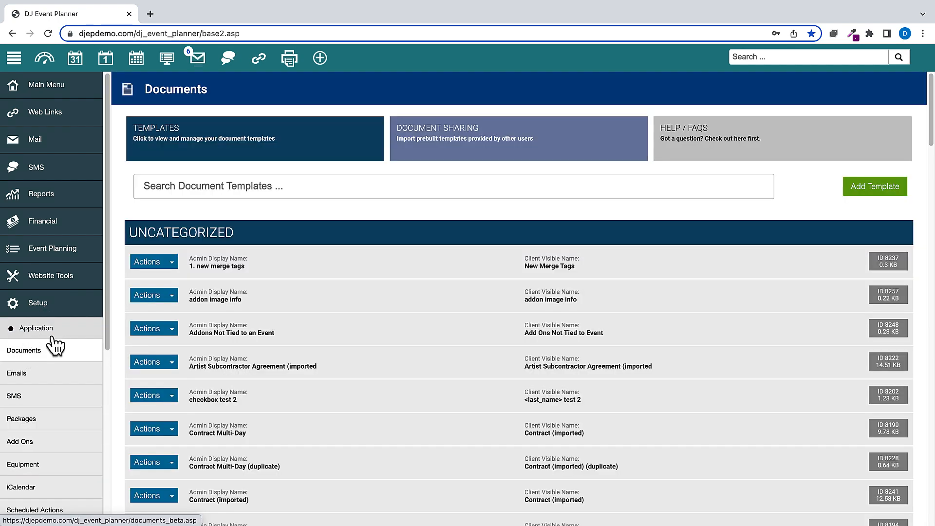
click(213, 266)
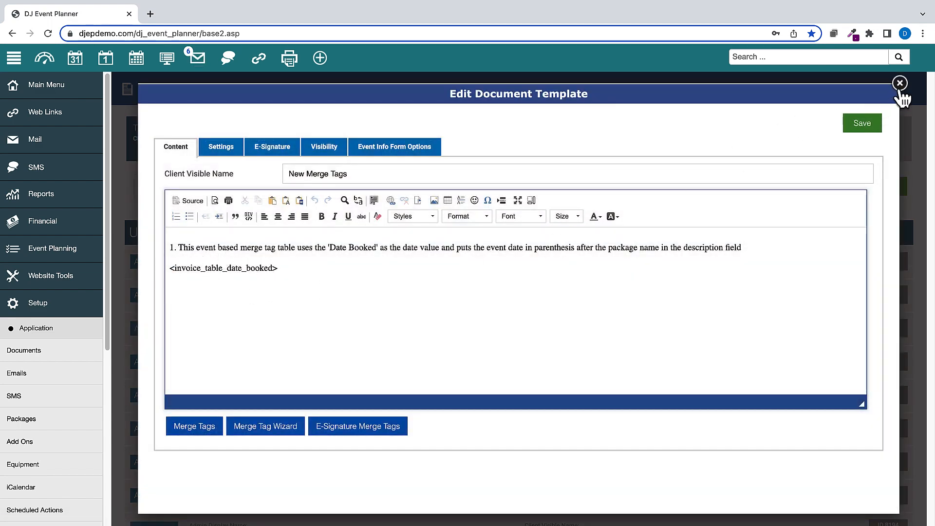
click(900, 86)
- Preview the "1. new merge tags" template with event details and close the preview
click(170, 264)
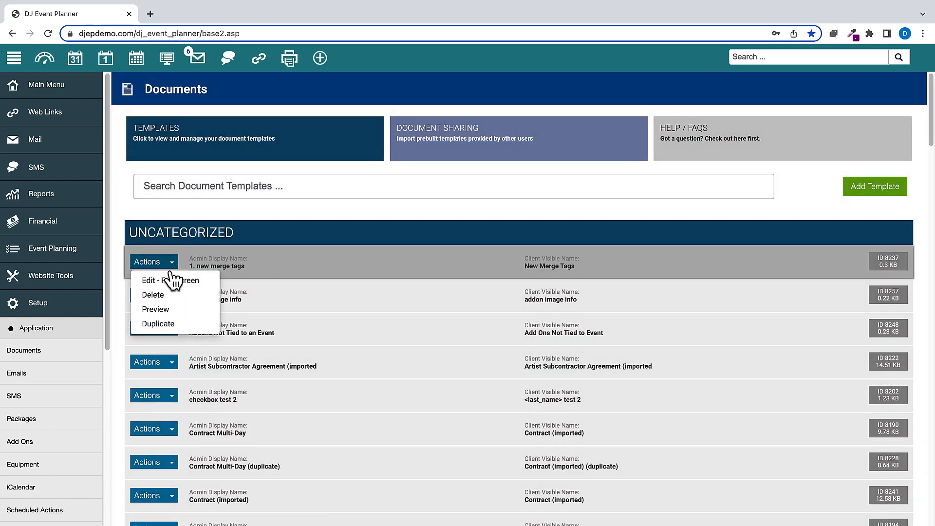
click(162, 310)
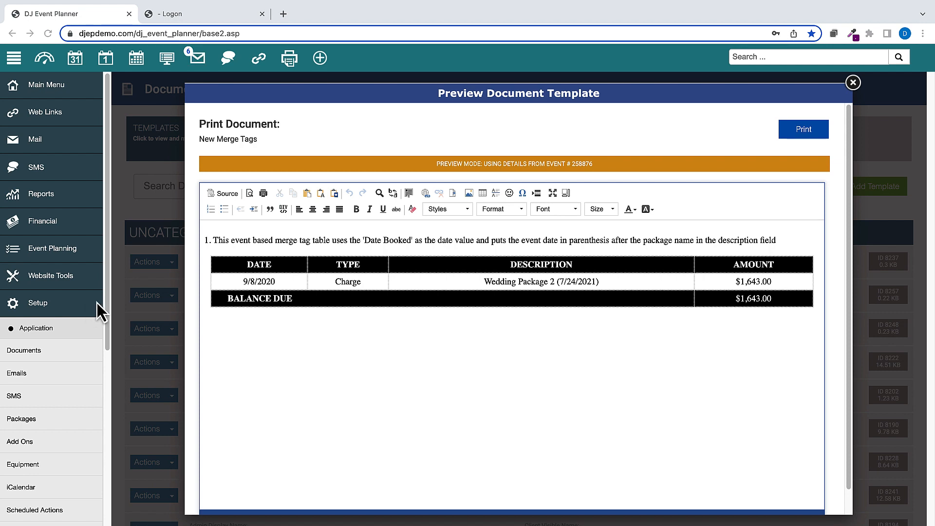
click(852, 82)
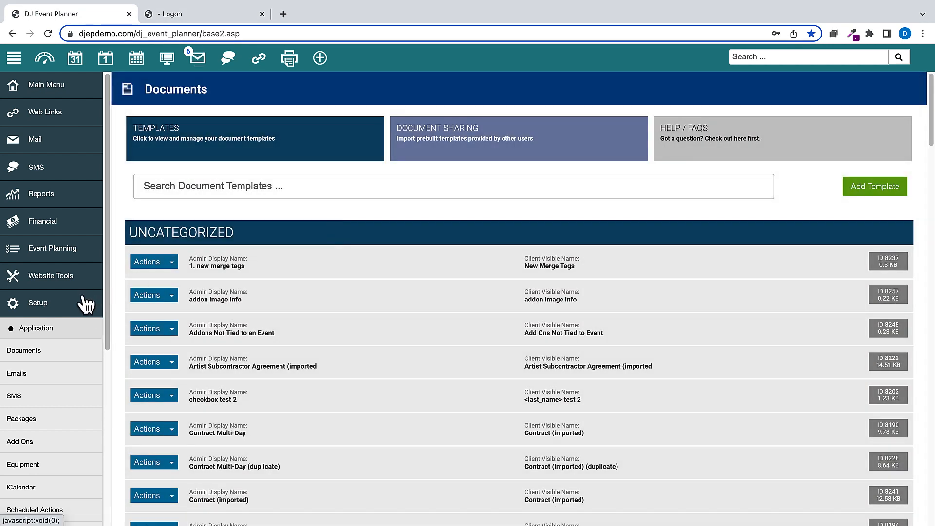
- Try Manual Countersignature as the counter-signature setting in the Contract Multi-Day template's e-signature options, and close the template without saving
click(42, 315)
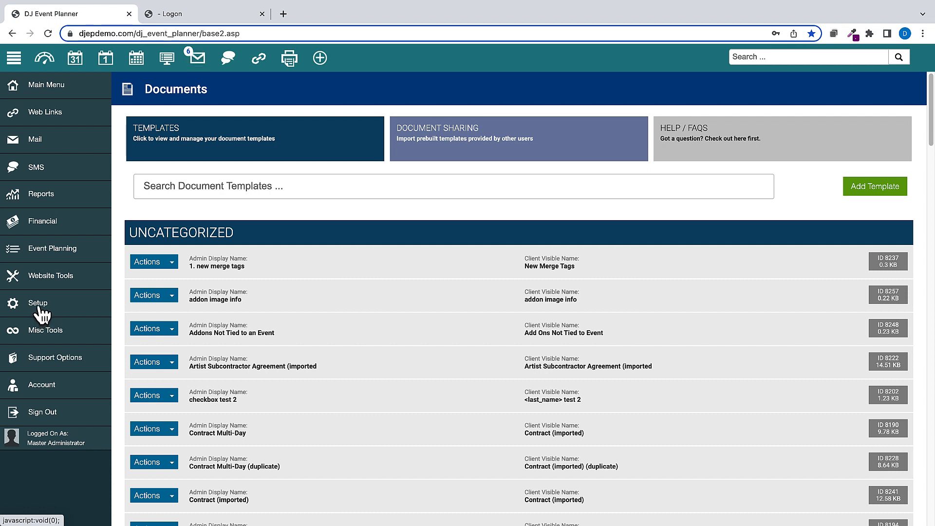
click(39, 307)
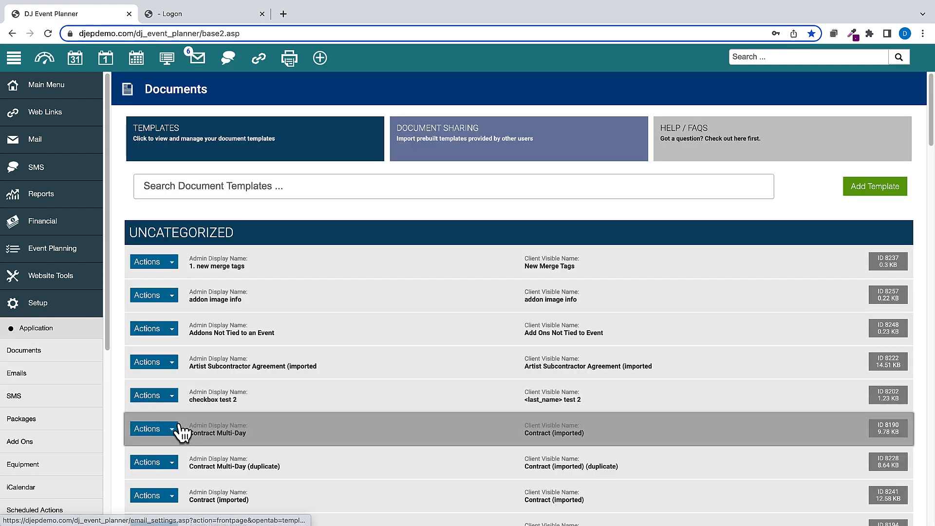
click(234, 435)
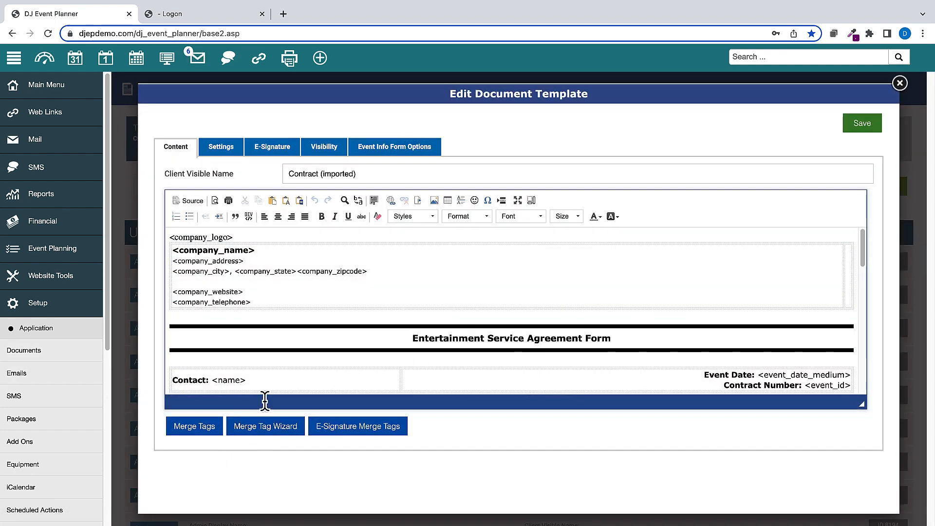
click(279, 147)
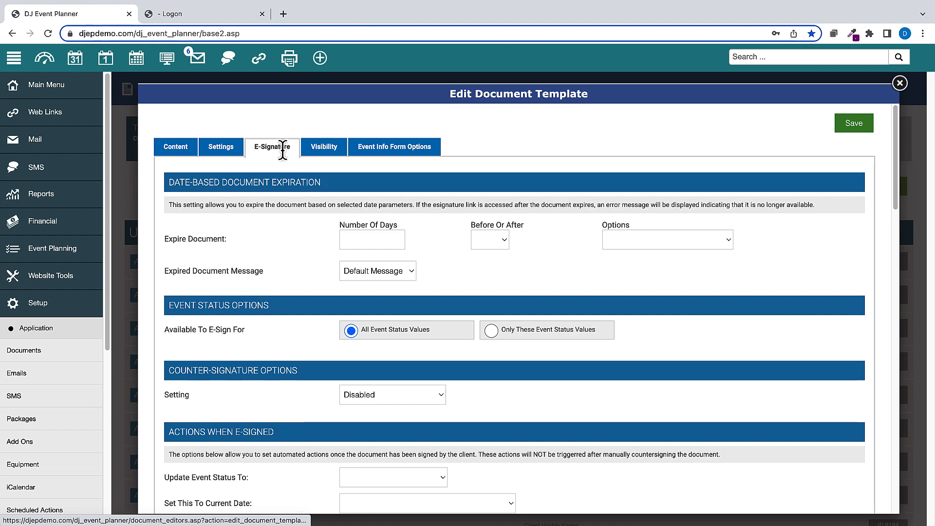
scroll(259, 250, down, 2)
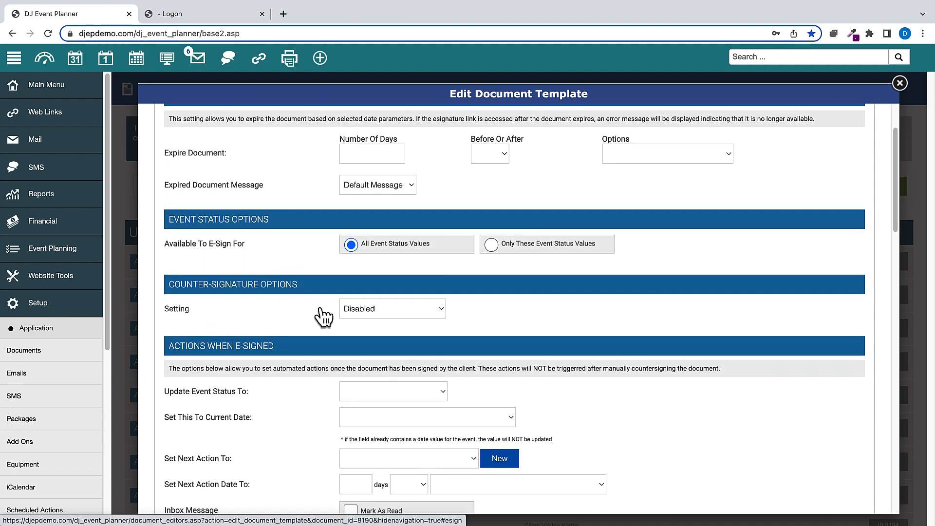
click(440, 311)
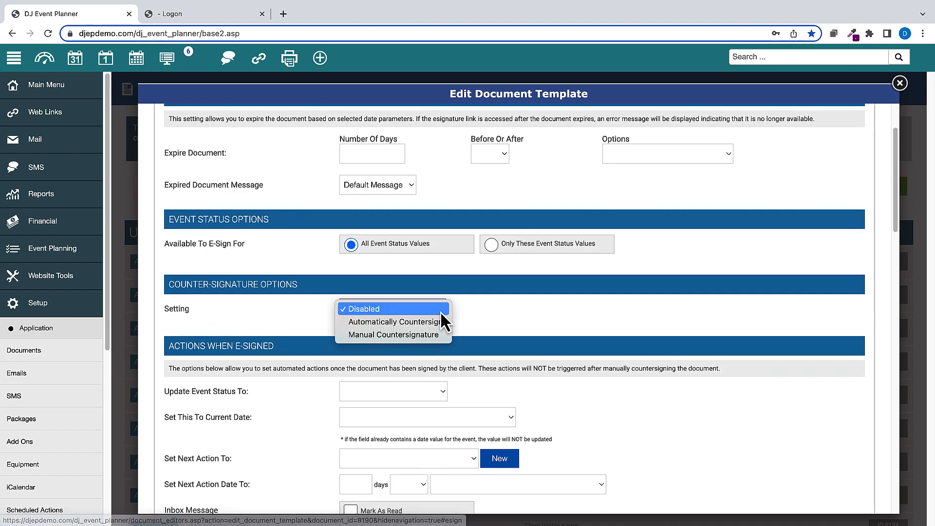
click(416, 339)
scroll(417, 338, down, 4)
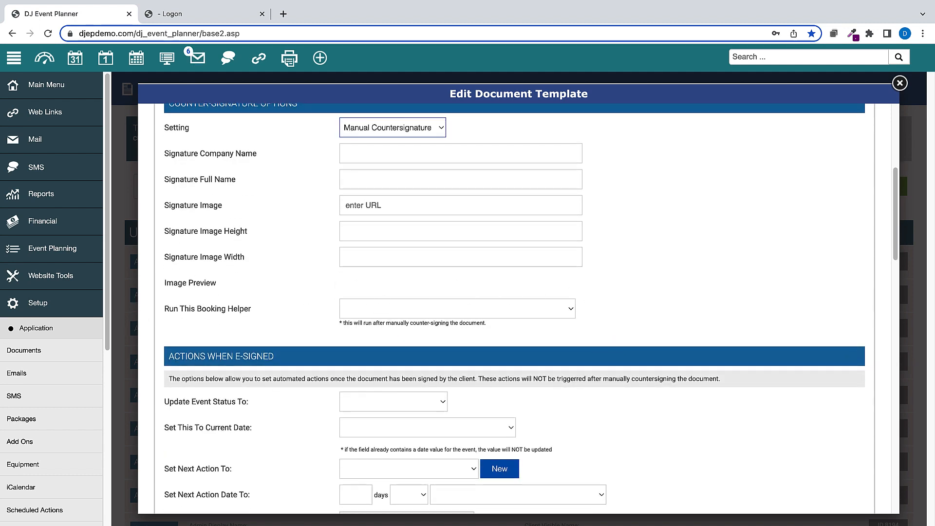
click(58, 314)
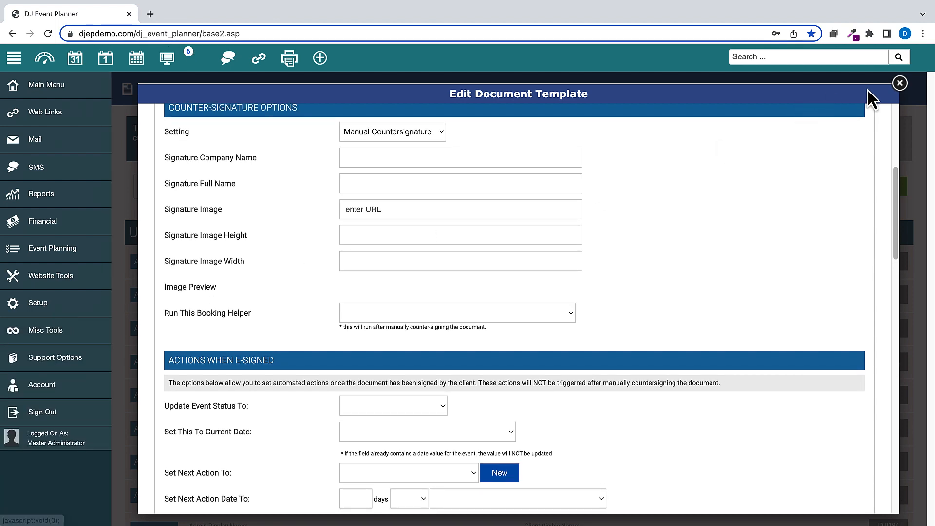
click(899, 83)
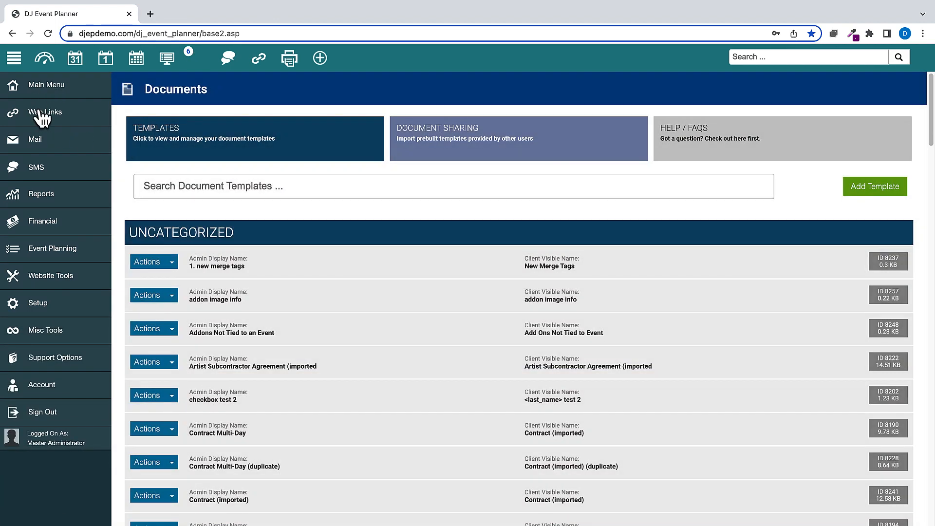
- Open the January 1, 2023 wedding event from the event list and show its documents
click(75, 58)
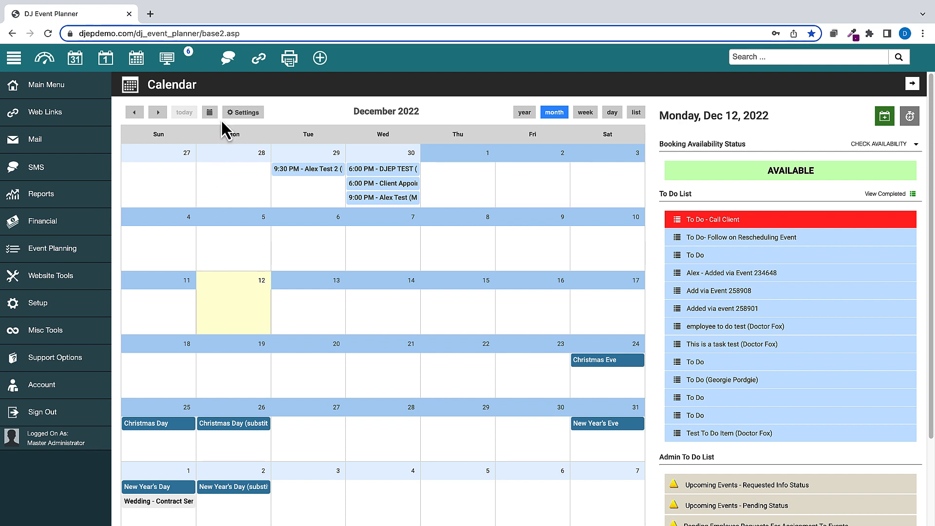
click(167, 58)
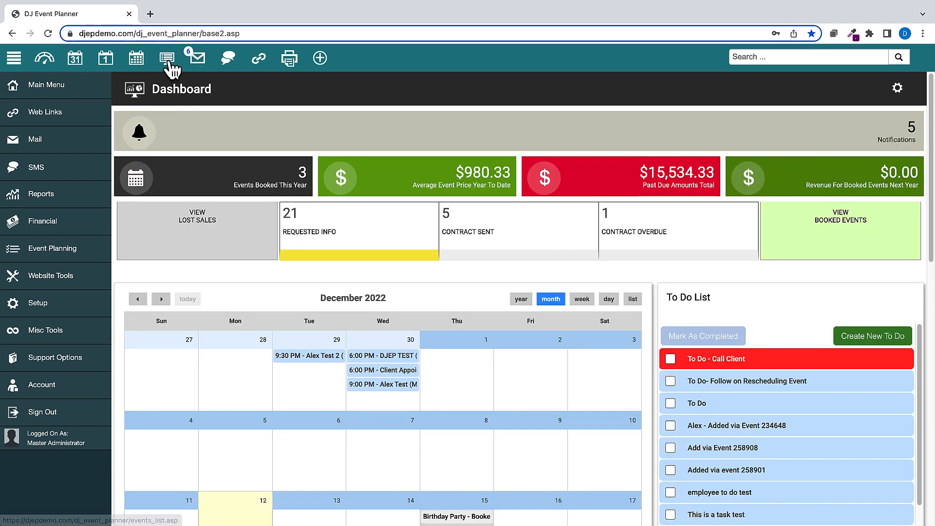
click(168, 59)
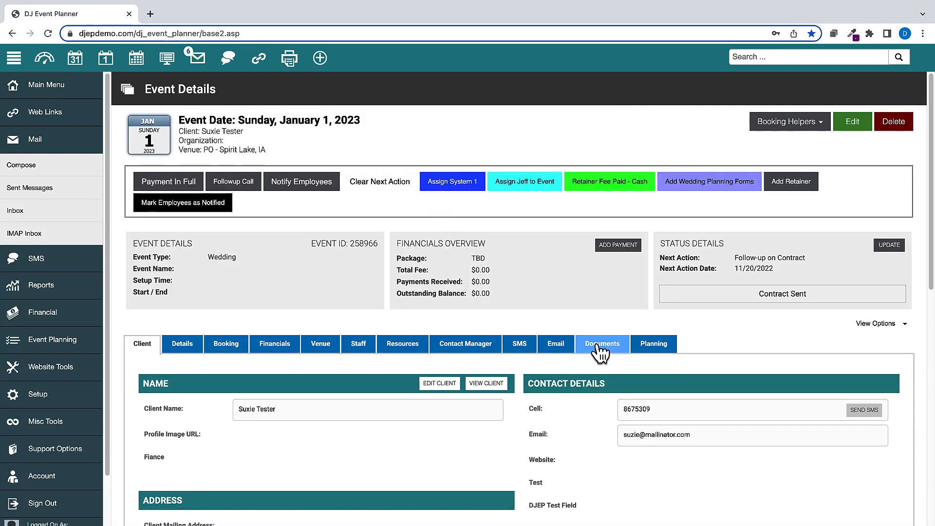
click(598, 346)
scroll(495, 314, down, 1)
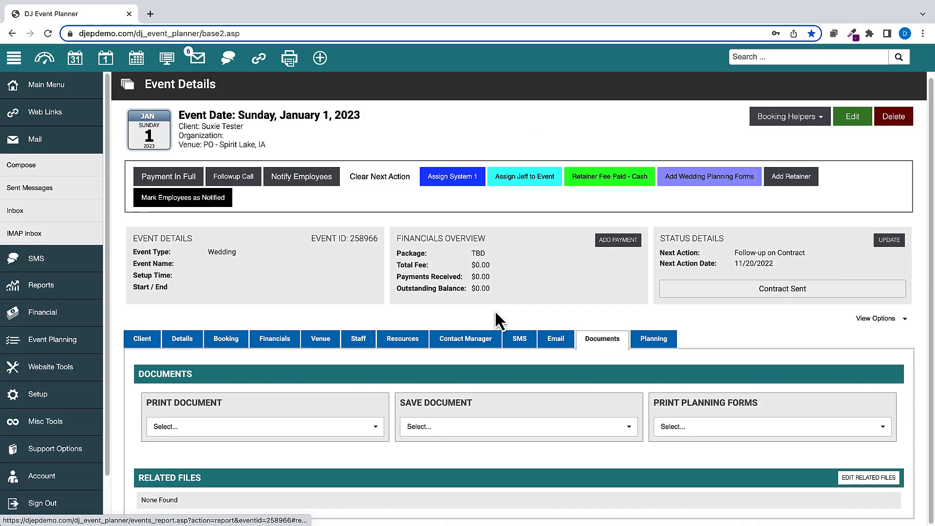
- Generate a saved document for the wedding event from the "Contract For DJ Company" template
click(631, 430)
scroll(588, 440, down, 4)
scroll(557, 397, down, 2)
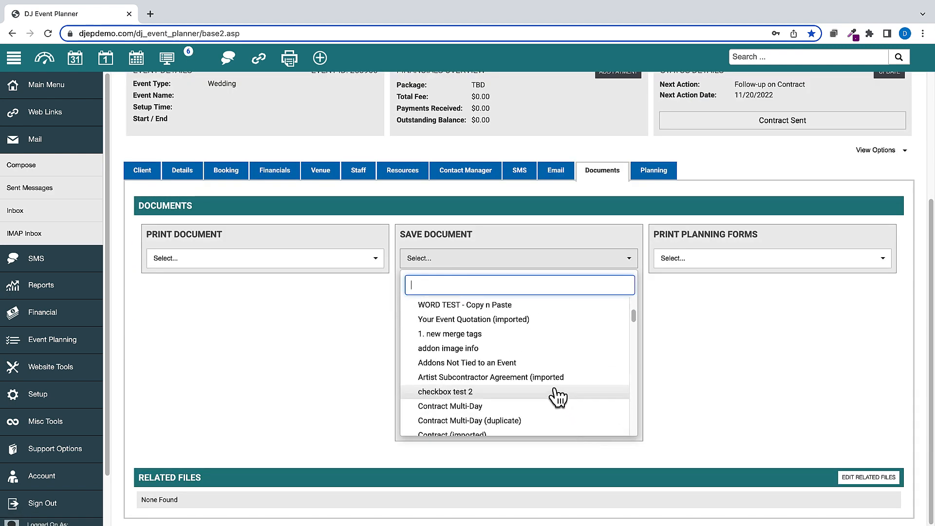
scroll(535, 385, down, 5)
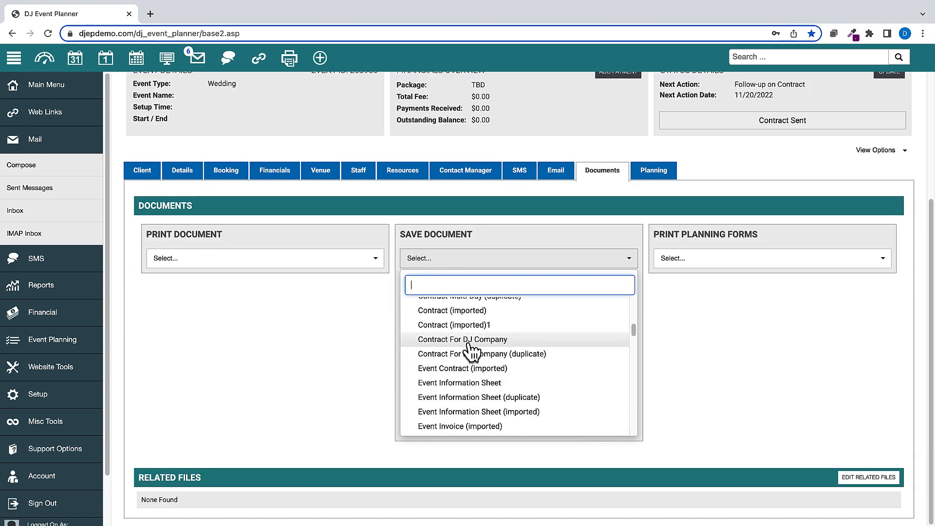
click(468, 341)
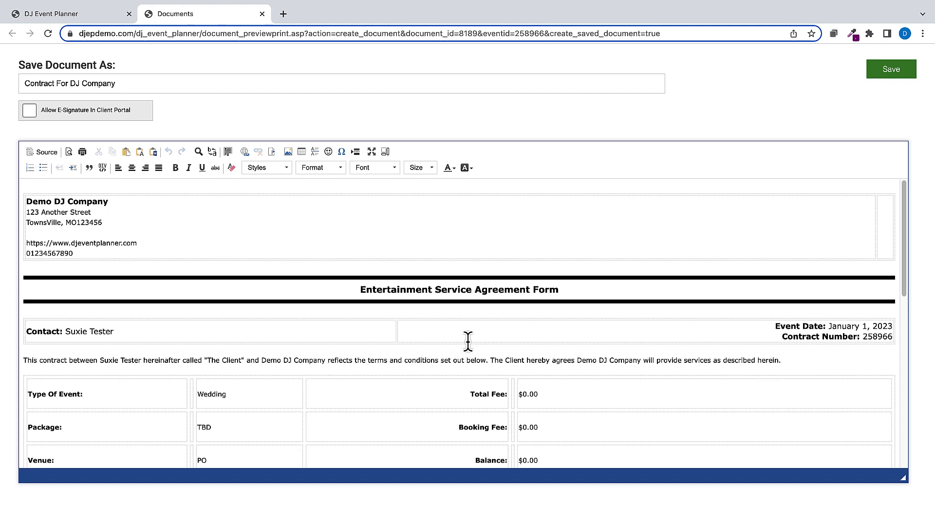
- Allow e-signature in the client portal for the contract and save the document
click(132, 114)
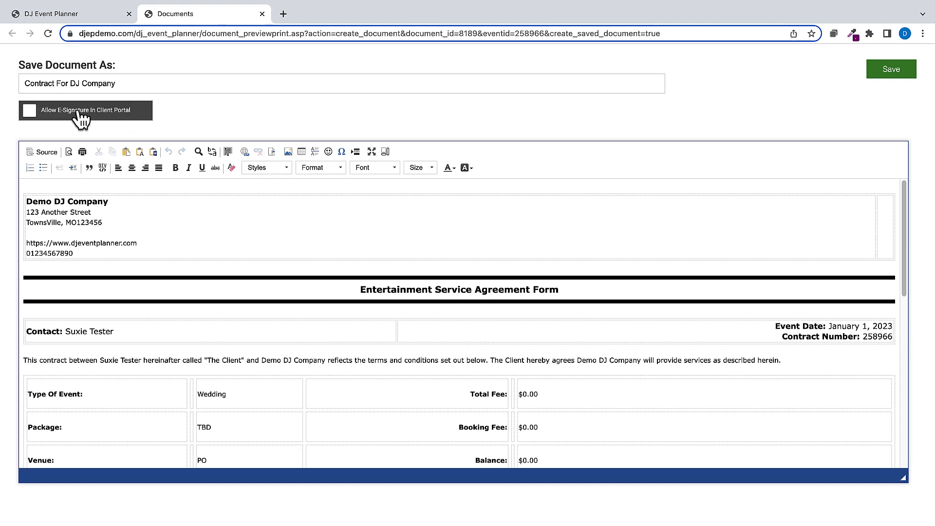
click(30, 112)
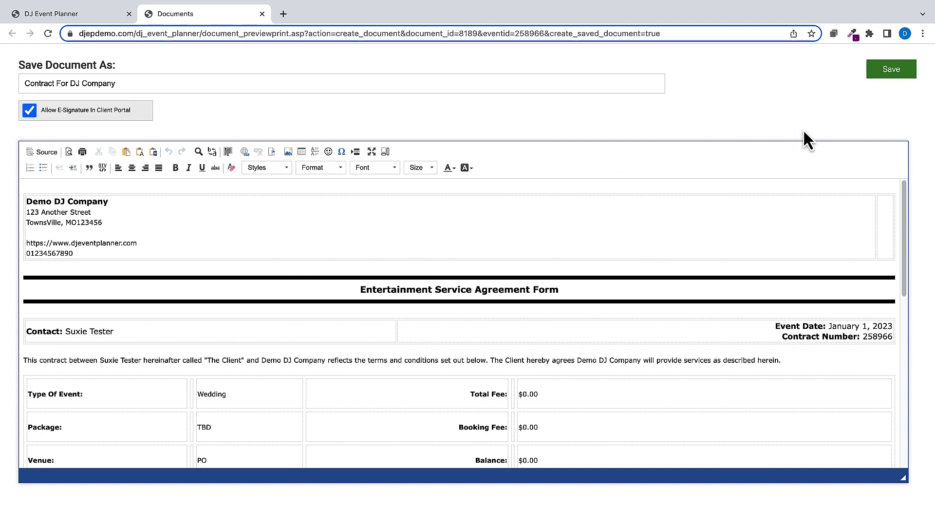
click(883, 72)
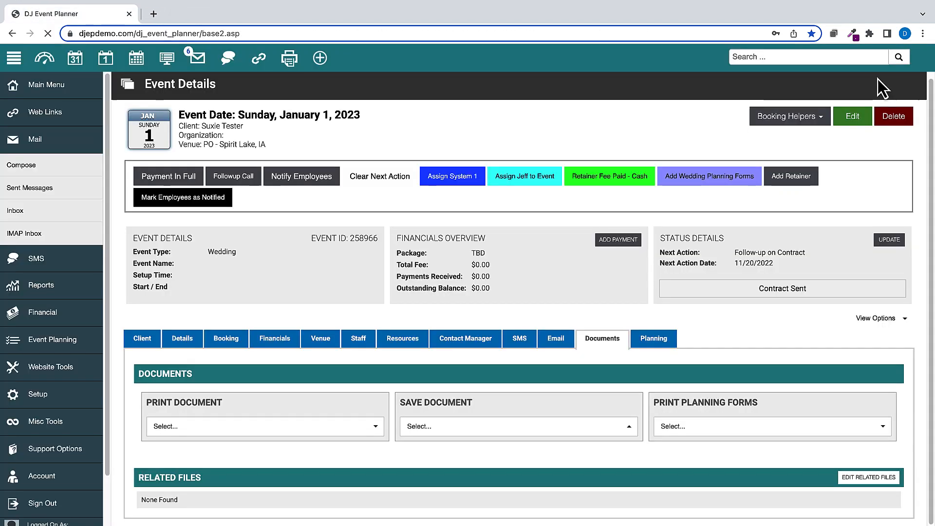
- Log on to the client portal as the event's client and look through its pages, ending on the home page
scroll(288, 320, down, 3)
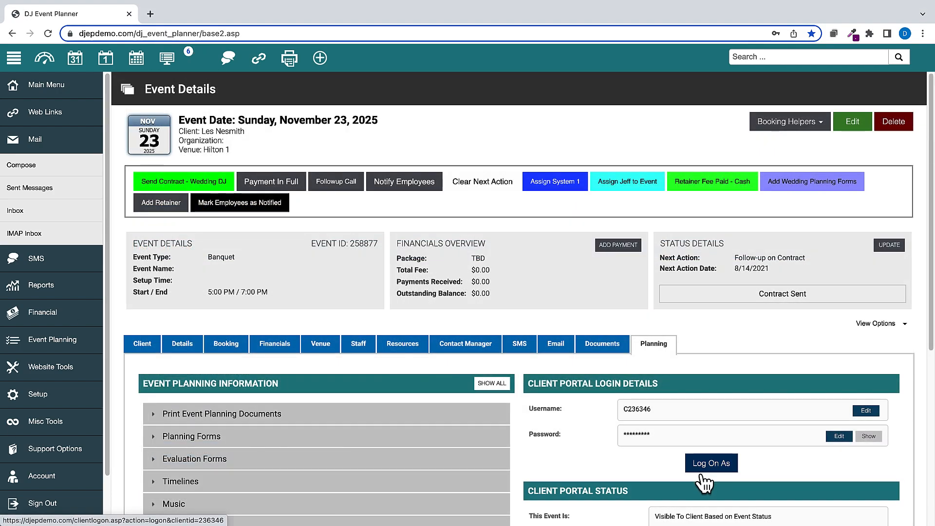
click(700, 476)
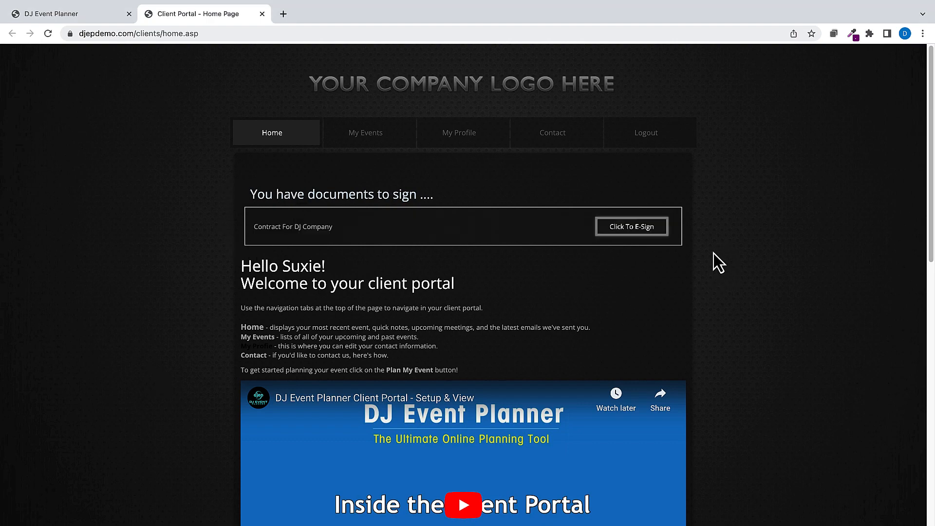
click(379, 140)
click(552, 144)
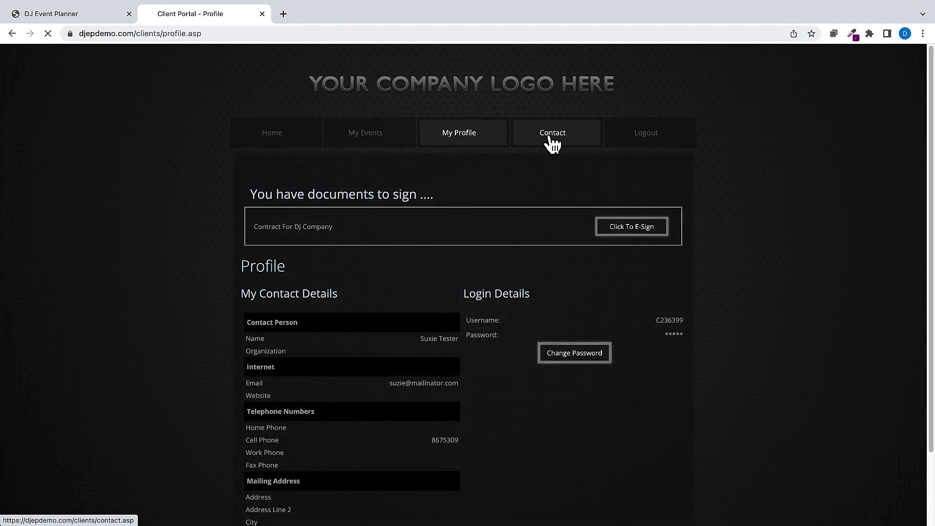
click(289, 139)
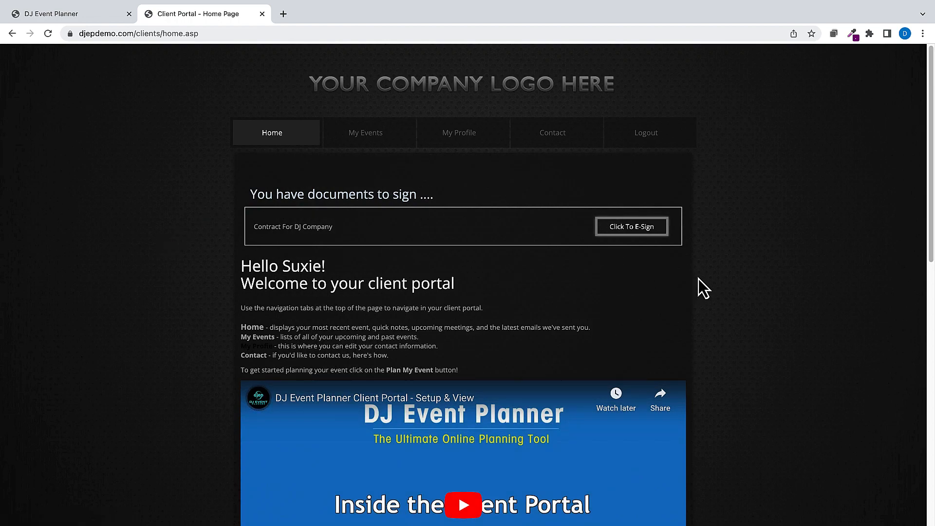
- Open the "Contract For DJ Company" e-sign page, review the contract and signing form, and close the client portal
click(651, 233)
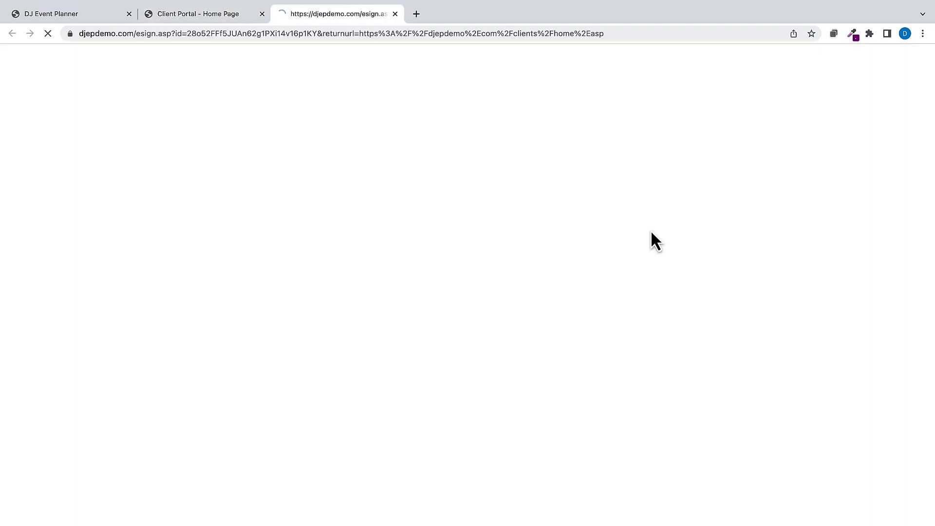
scroll(641, 224, down, 9)
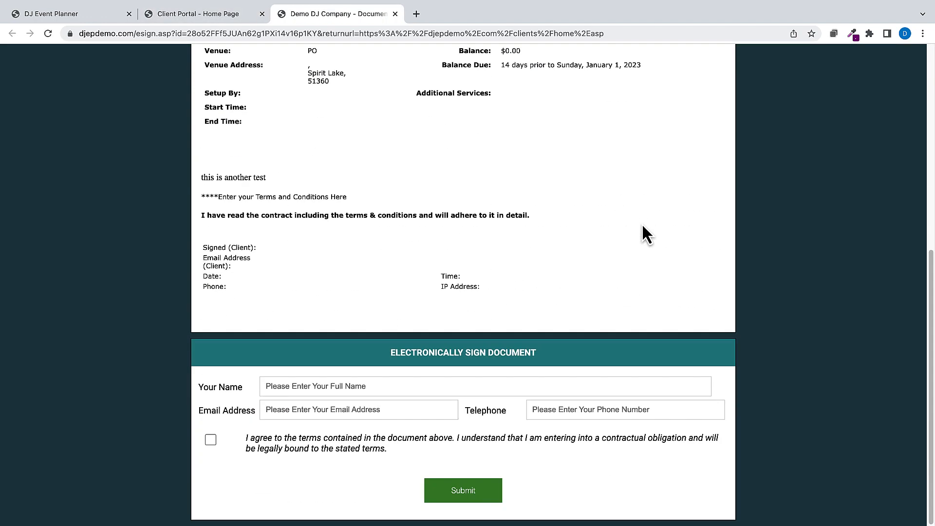
scroll(642, 223, up, 8)
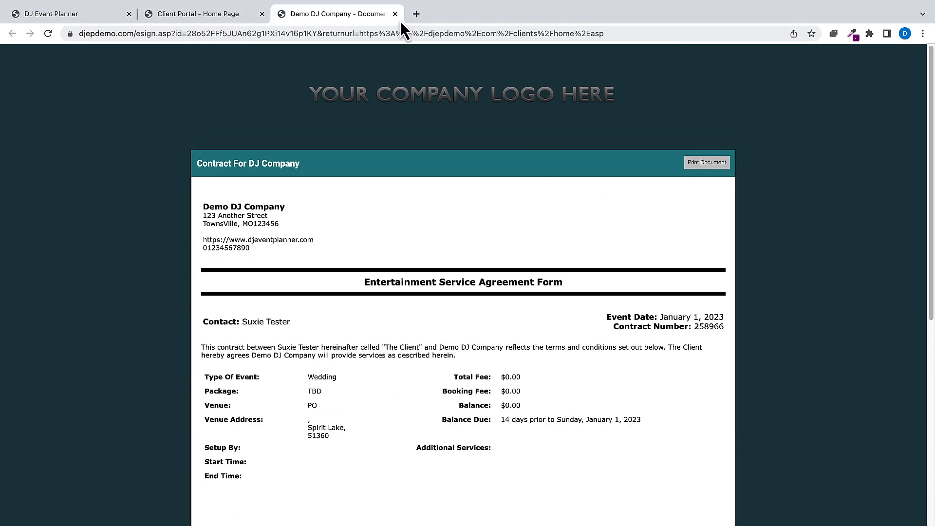
click(395, 15)
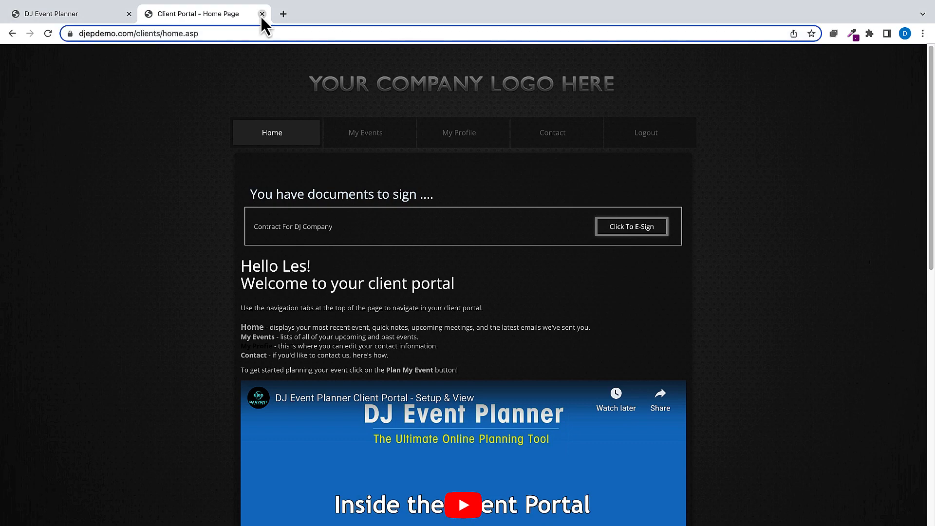
click(262, 13)
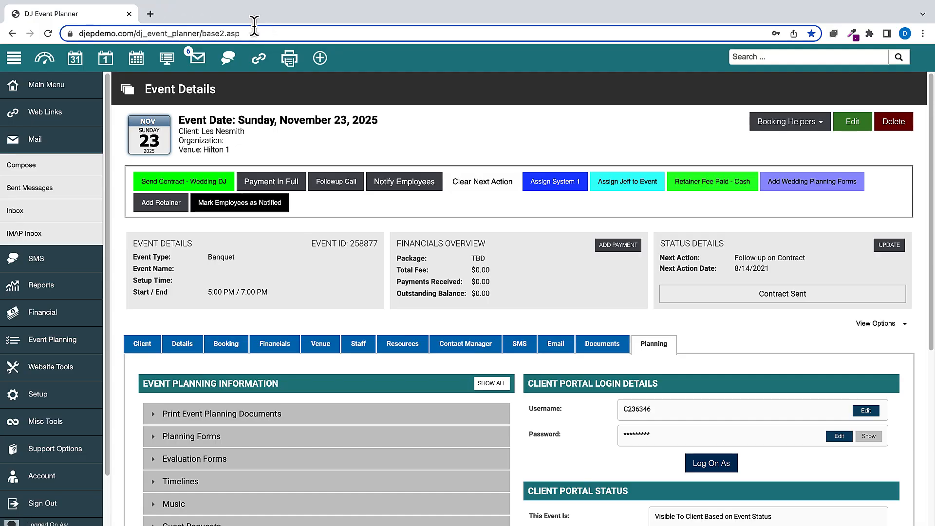
- View the saved "Contract For DJ Company" in the November 23, 2025 banquet event's documents and close it
click(598, 348)
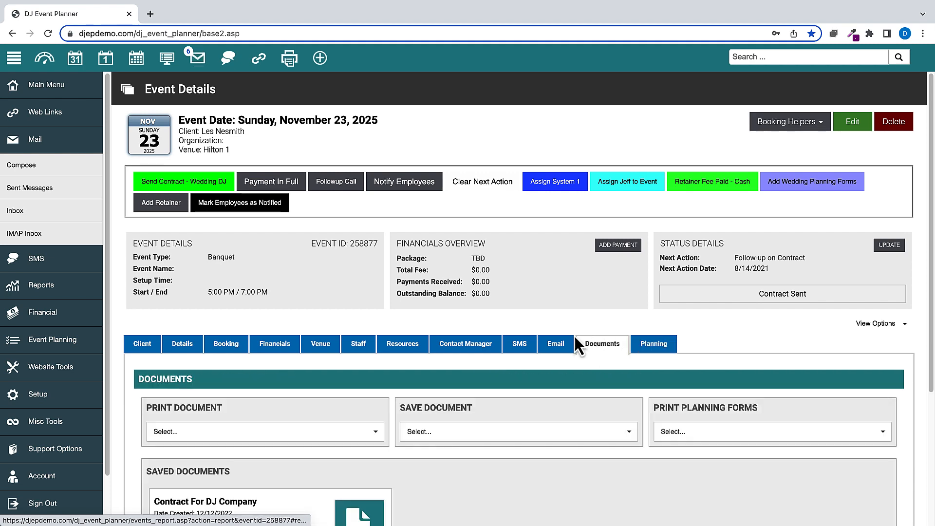
scroll(320, 238, down, 4)
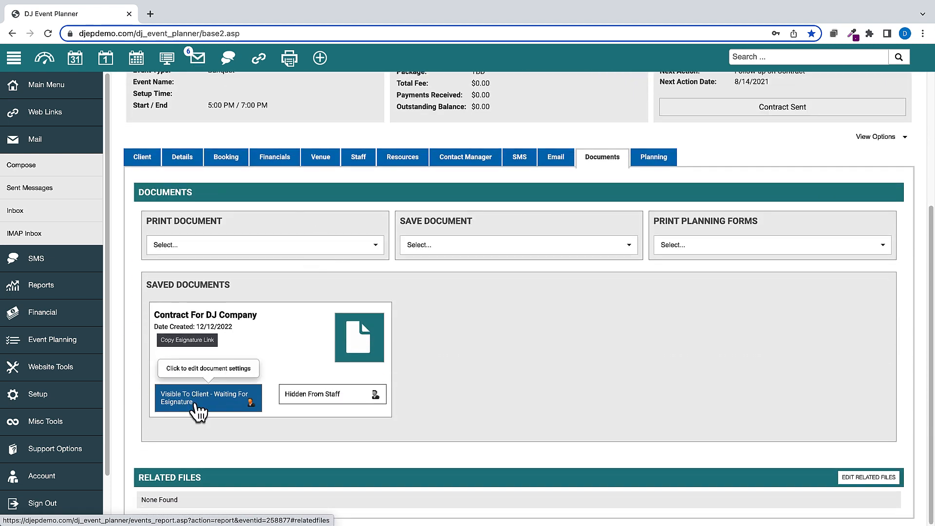
click(194, 405)
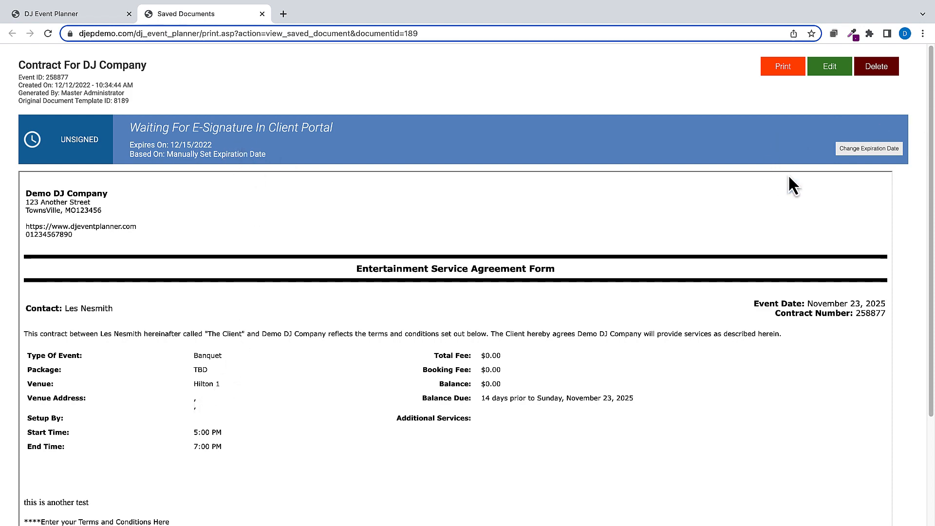
click(262, 14)
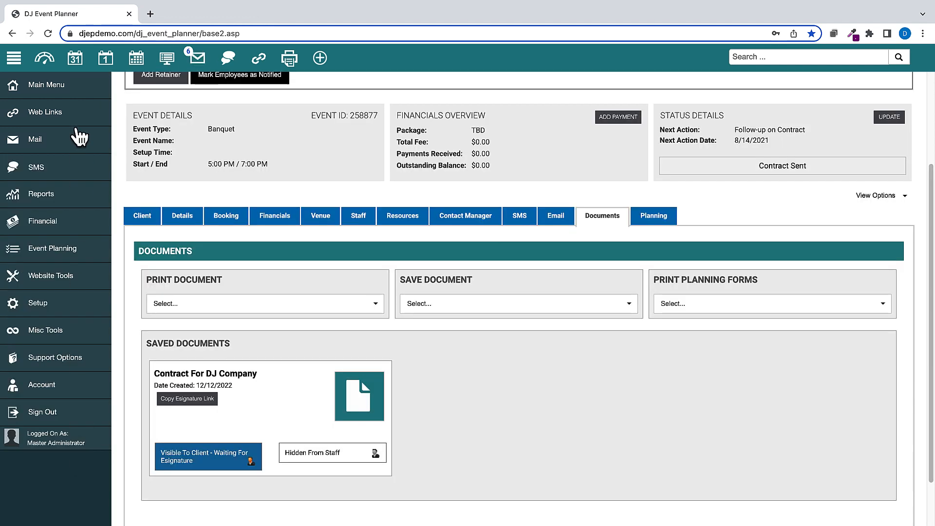
- Open the saved "Contract For DJ Company" from the documents of the January 1, 2023 wedding event
click(166, 59)
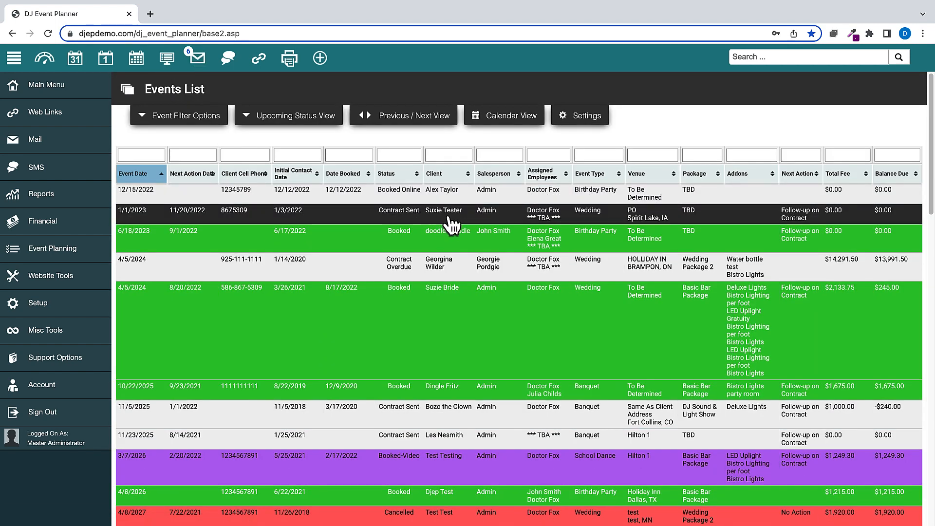
click(441, 216)
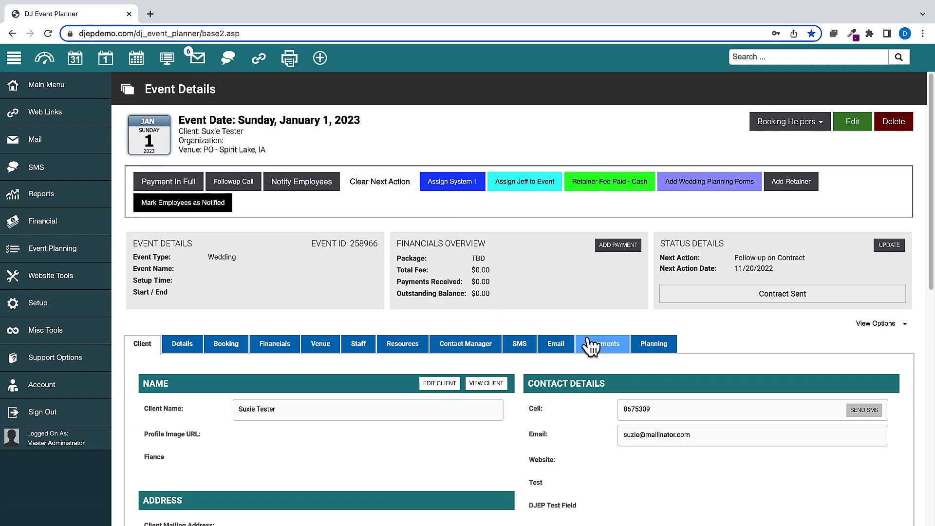
click(605, 343)
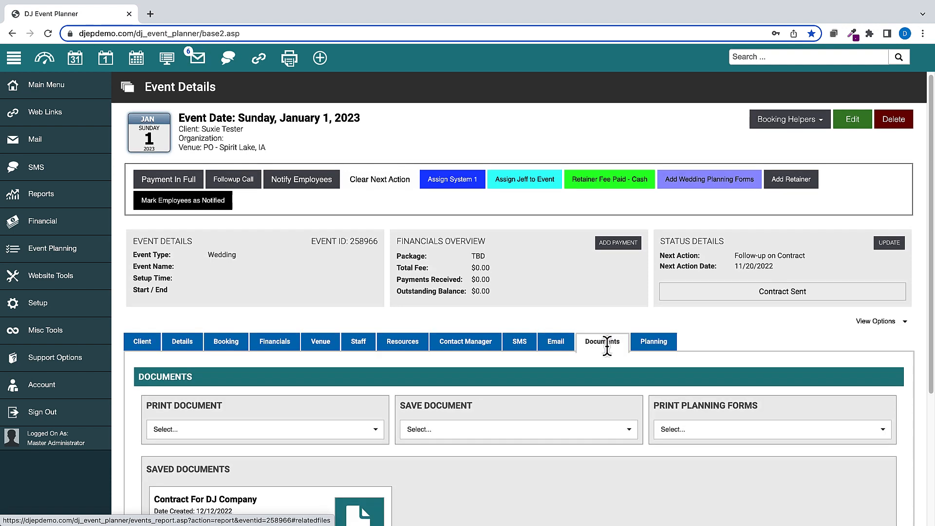
scroll(607, 347, down, 4)
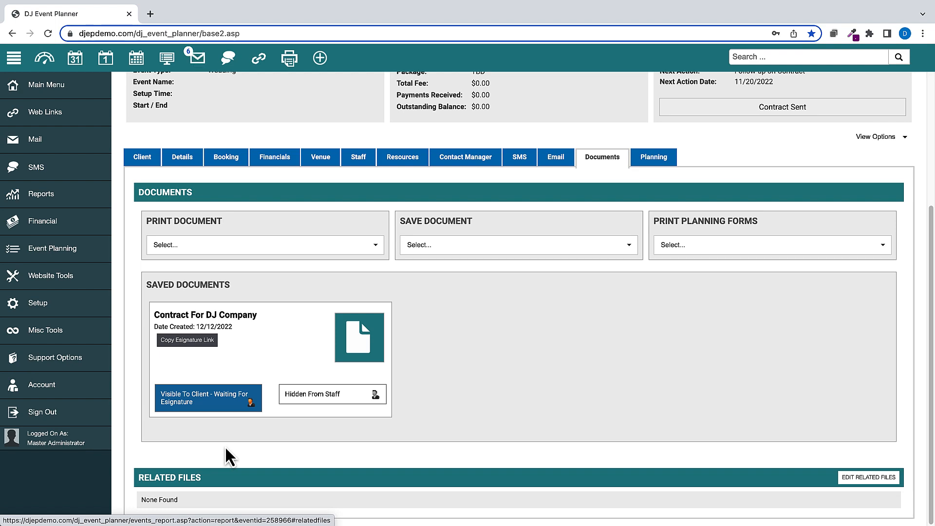
click(210, 399)
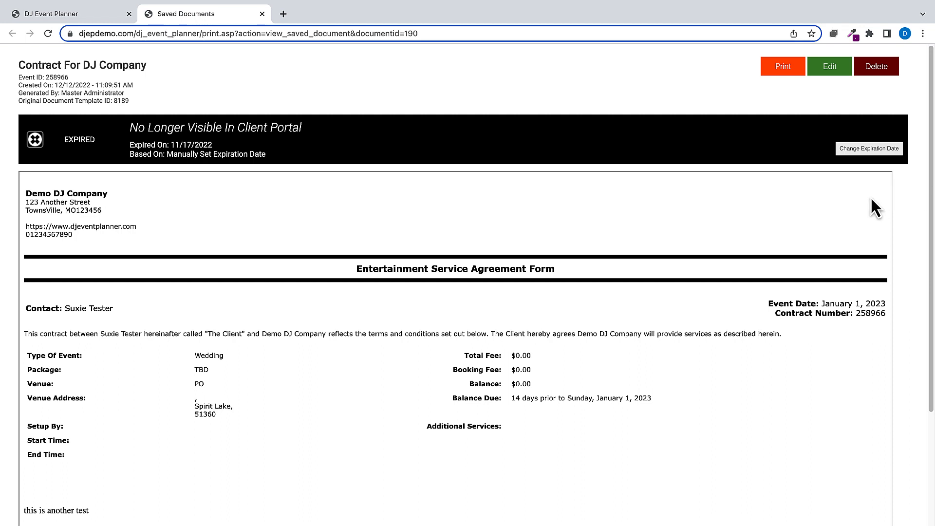
- Change the saved contract's expiration date to December 17, 2022, save it, and close the document
click(869, 149)
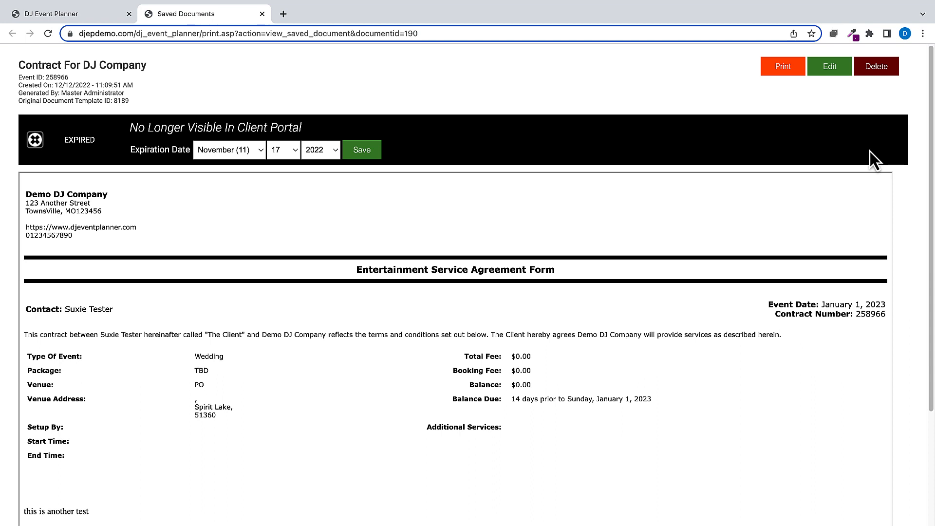
click(258, 152)
click(244, 168)
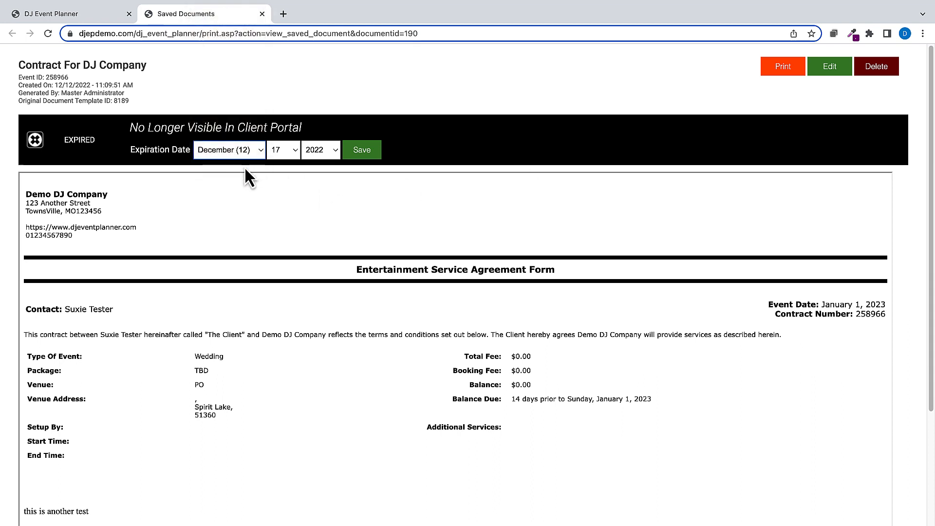
click(363, 154)
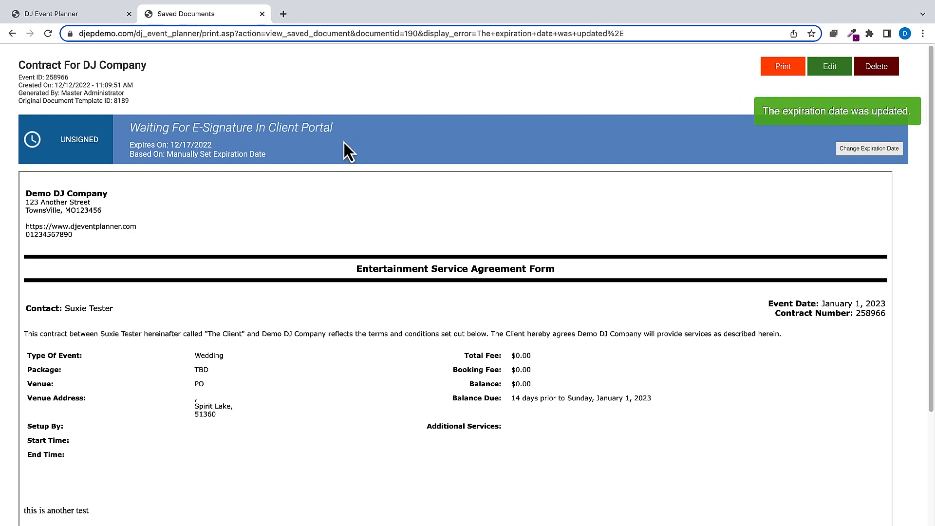
click(262, 14)
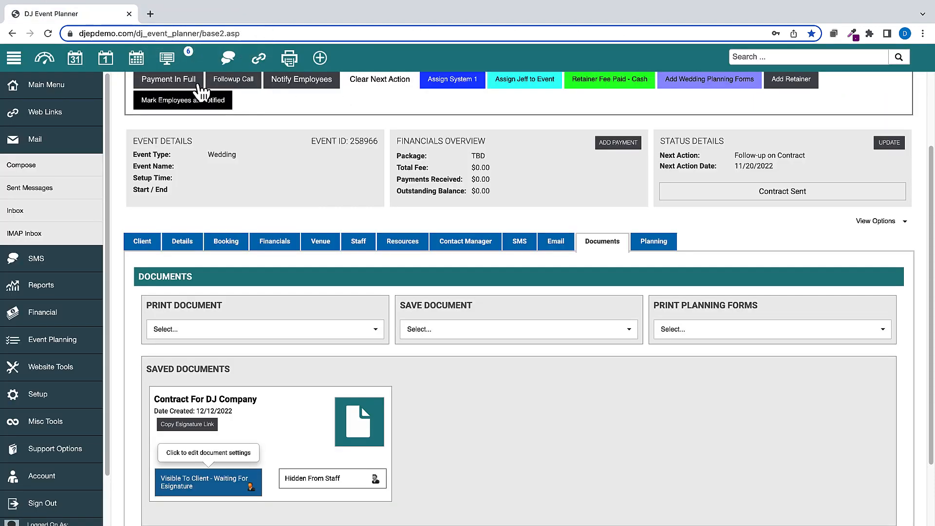
- Open the events list and filter it to show past events
click(76, 149)
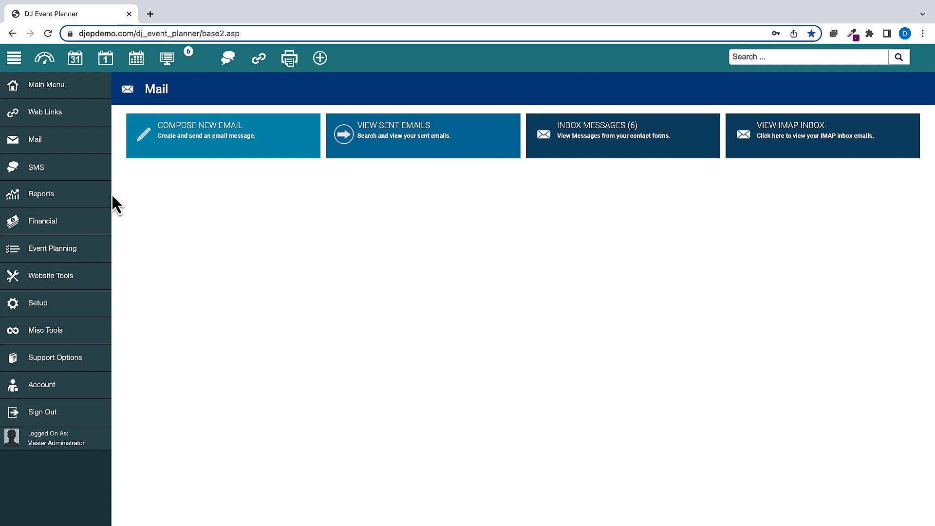
click(166, 68)
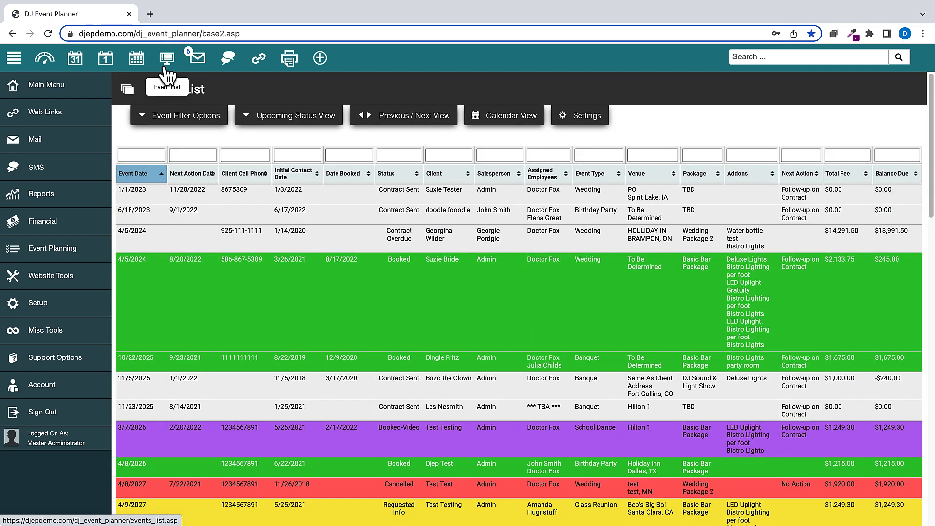
click(168, 122)
click(170, 124)
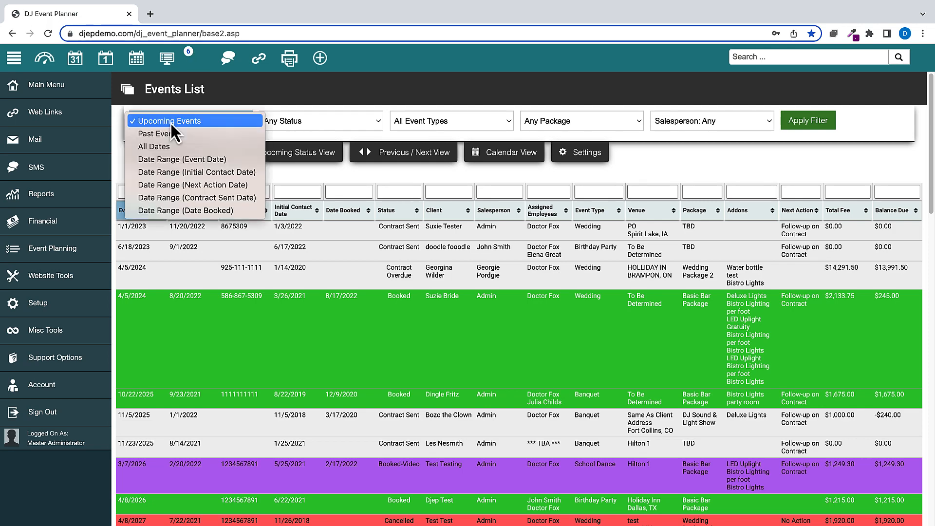
click(167, 133)
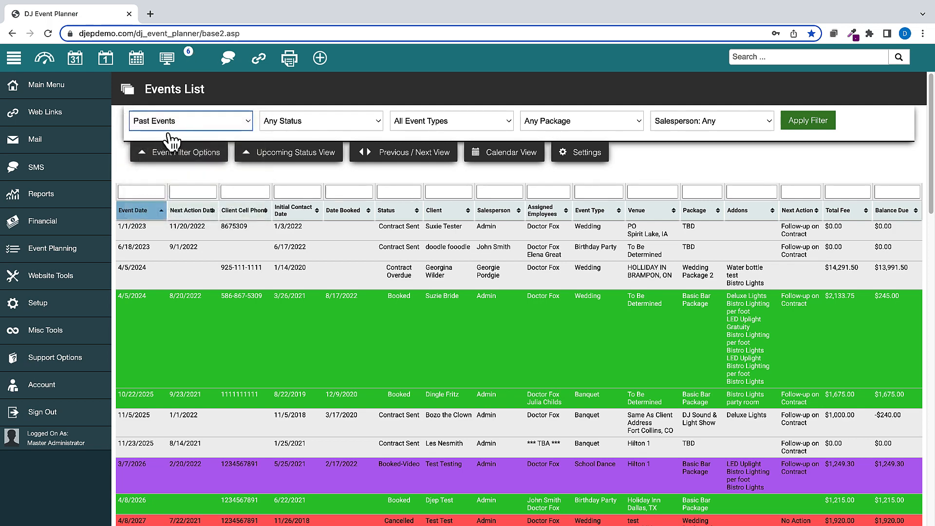
click(810, 121)
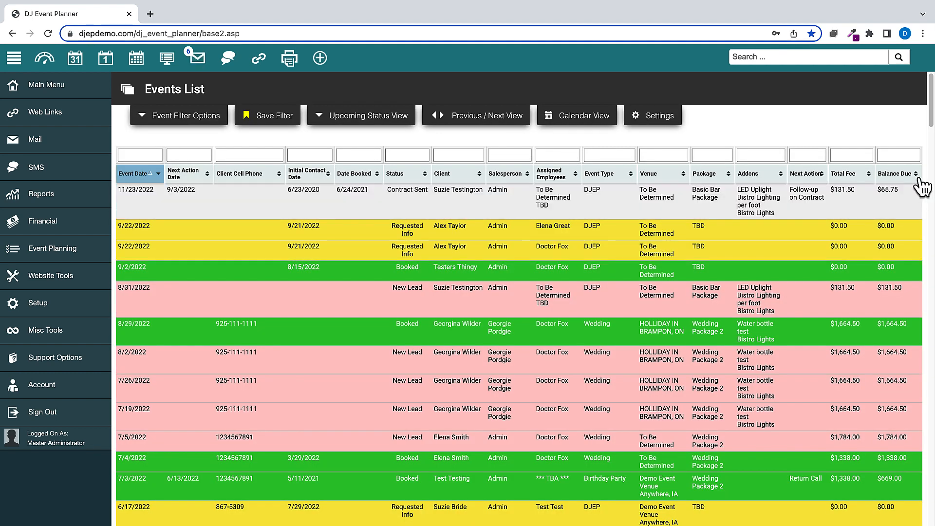
- Show all blacked-out dates in the Check Availability website tool's availability calendar, review them, and close the calendar
click(58, 281)
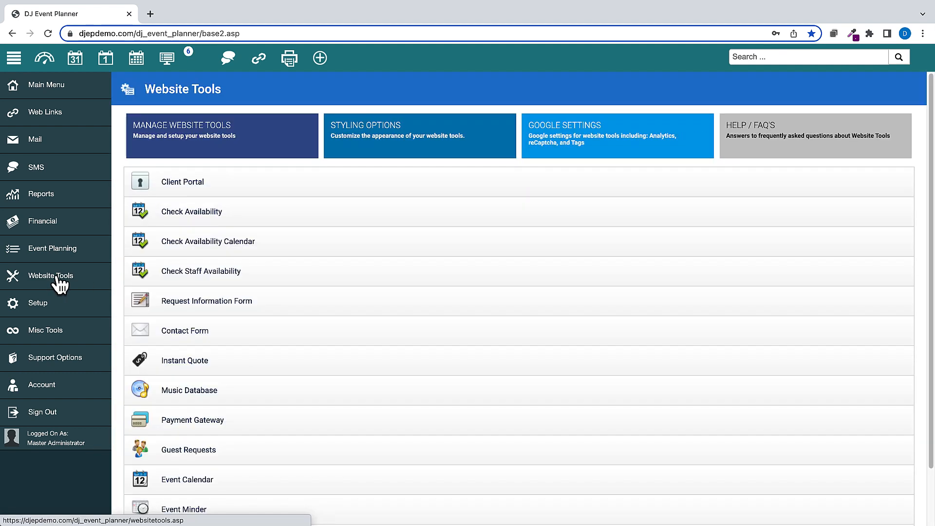
click(189, 222)
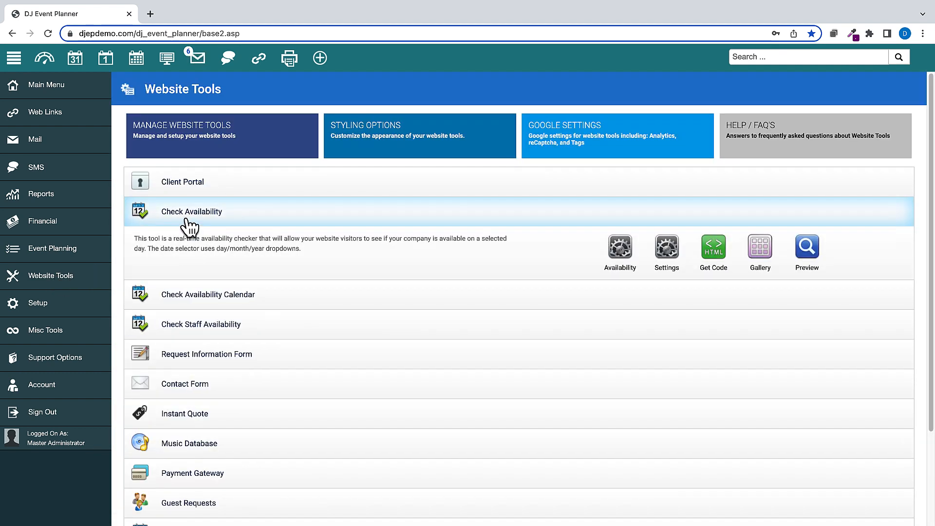
click(616, 256)
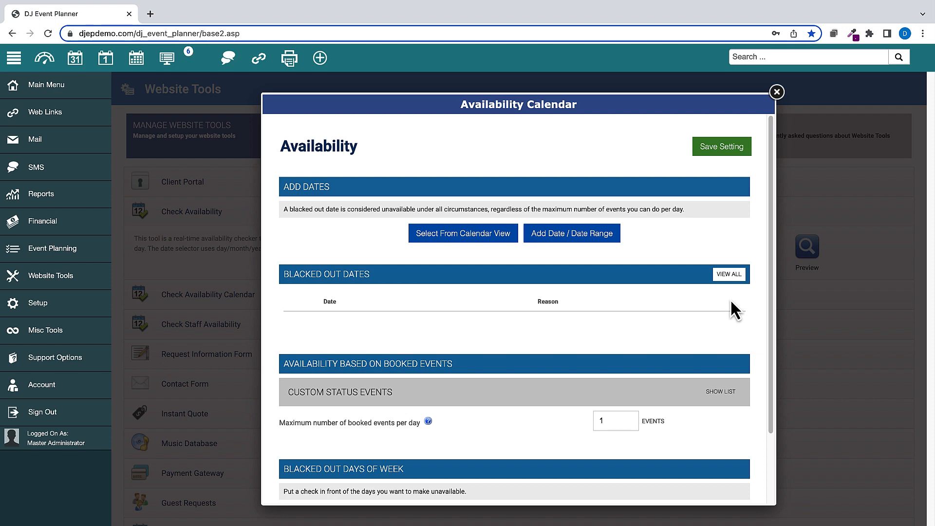
click(733, 276)
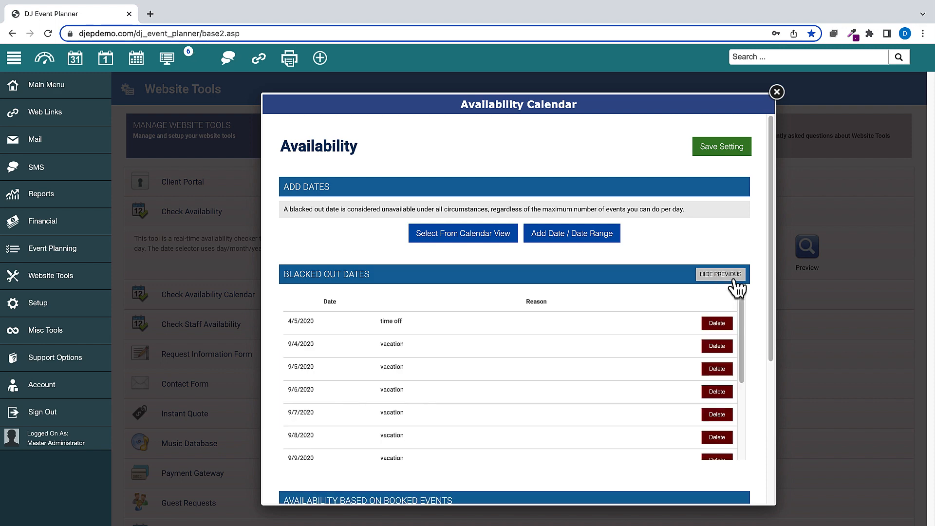
scroll(756, 303, down, 2)
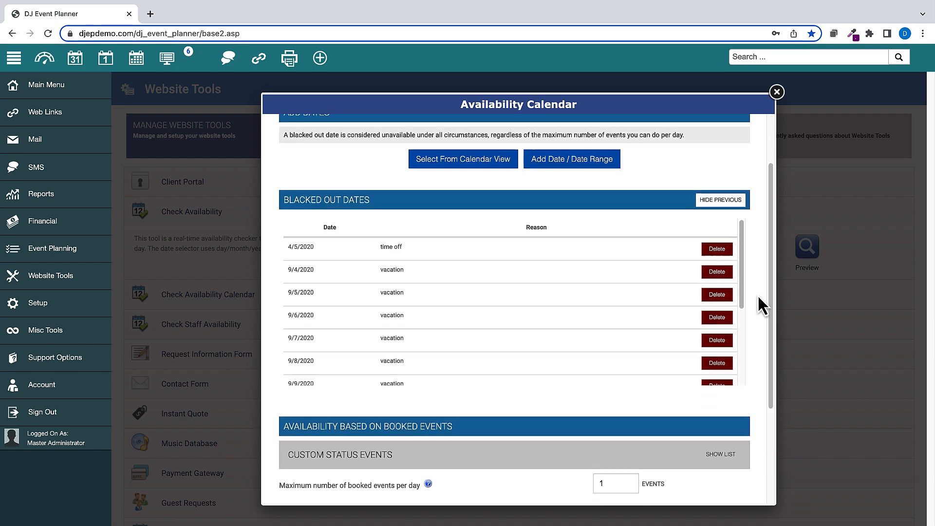
scroll(759, 304, up, 2)
click(776, 92)
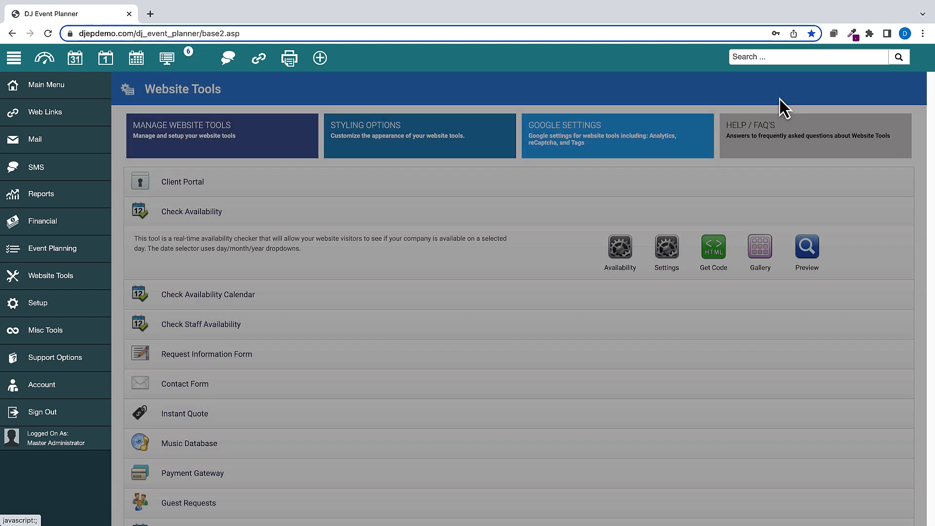
- Open the availability settings from the calendar page's booking availability options and show all blacked-out dates
click(76, 62)
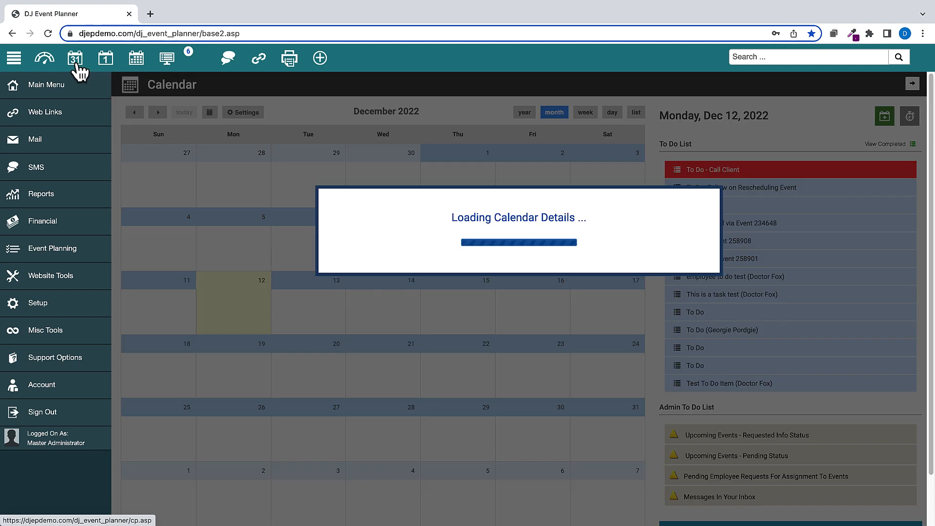
click(896, 146)
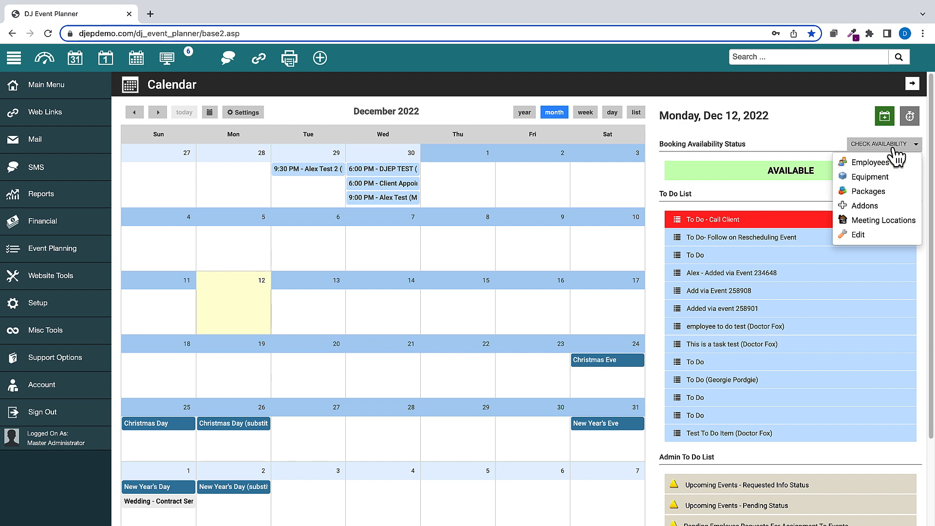
click(864, 236)
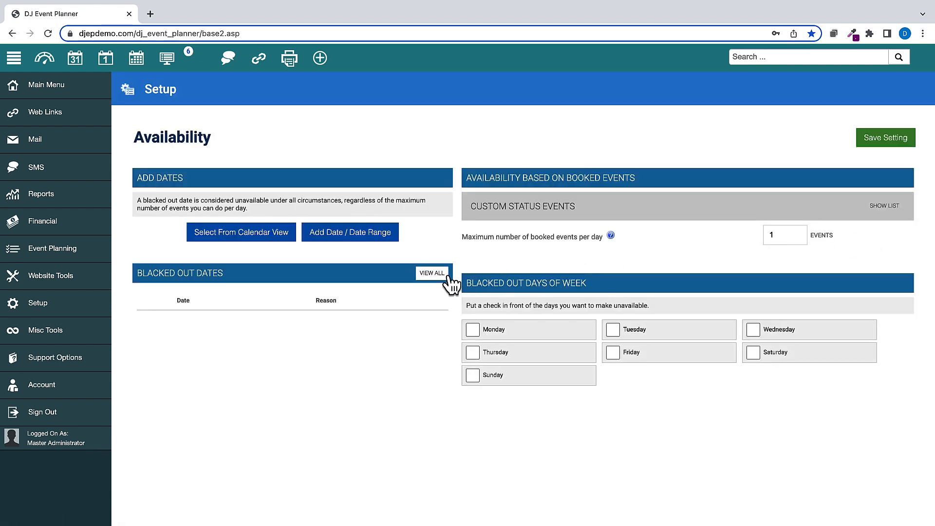
click(432, 273)
click(433, 275)
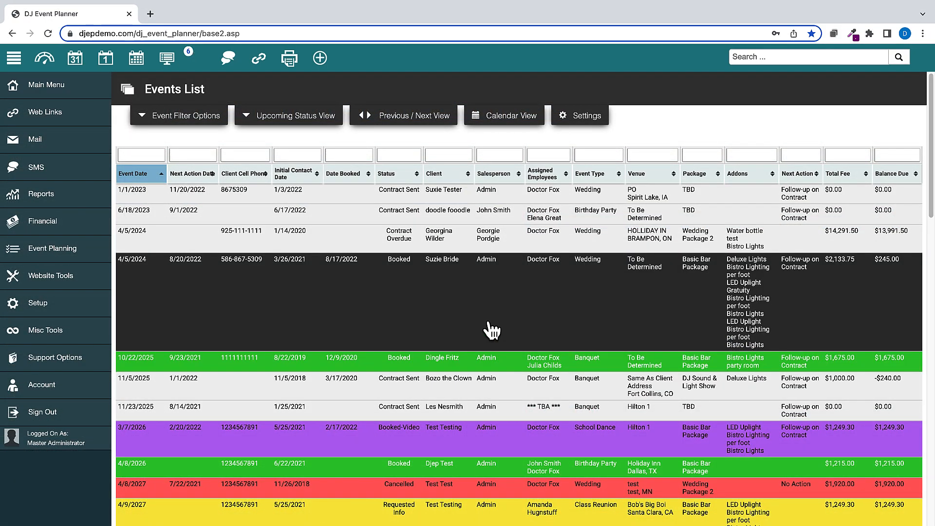
- Open the April 5, 2024 wedding event's planning information and log on to the client portal as its client
click(492, 331)
click(655, 385)
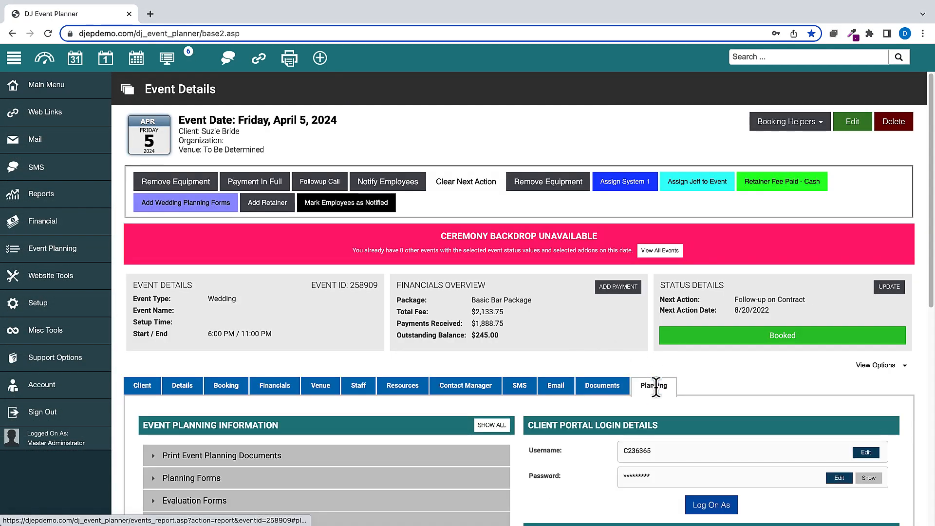
scroll(691, 404, down, 2)
click(707, 408)
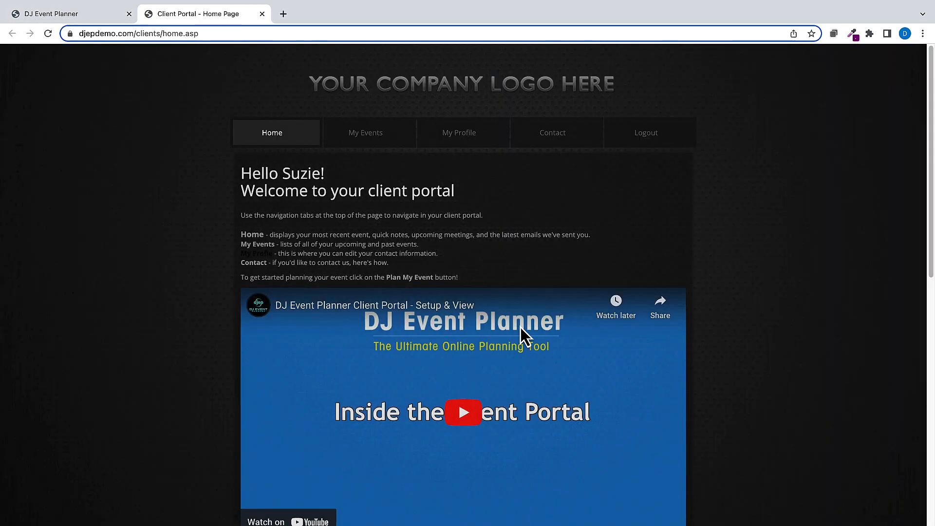
- Open the music planning tools for the April 5, 2024 event in the client portal and print the music requests
scroll(370, 234, down, 5)
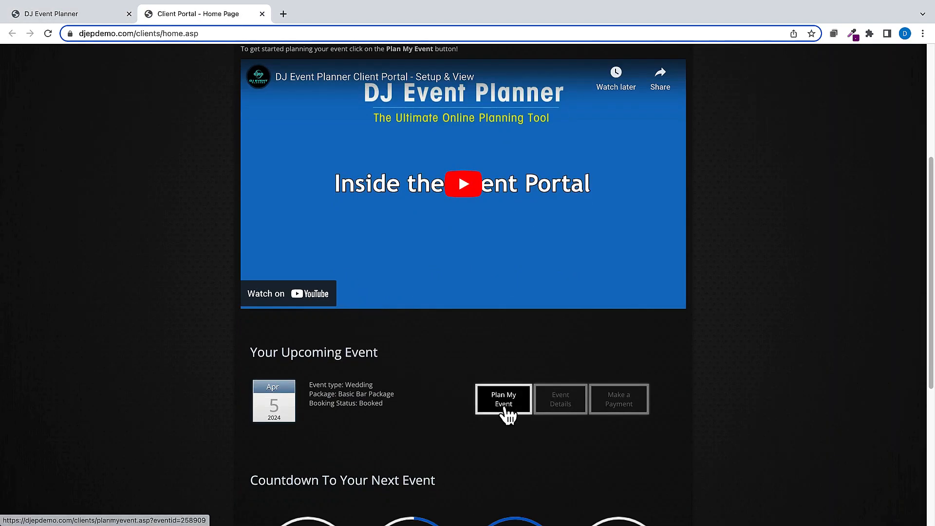
click(505, 409)
click(367, 378)
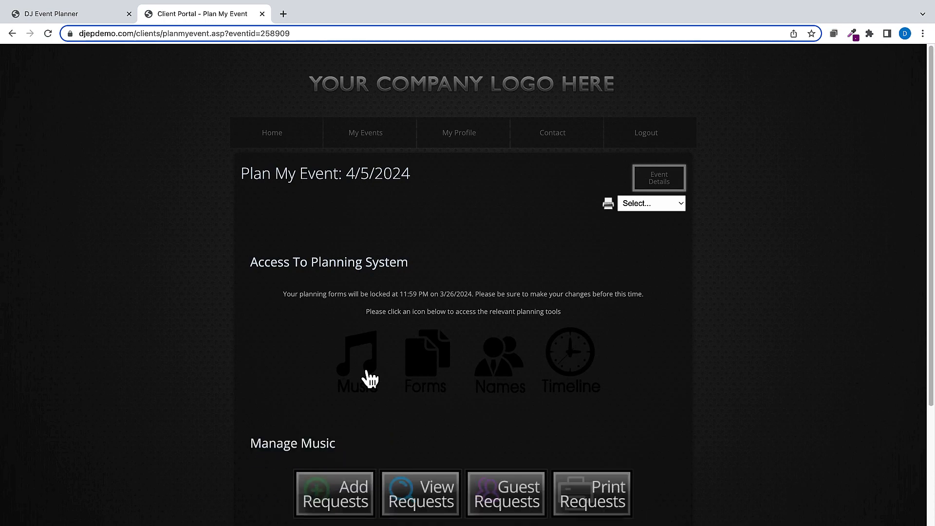
scroll(369, 377, down, 2)
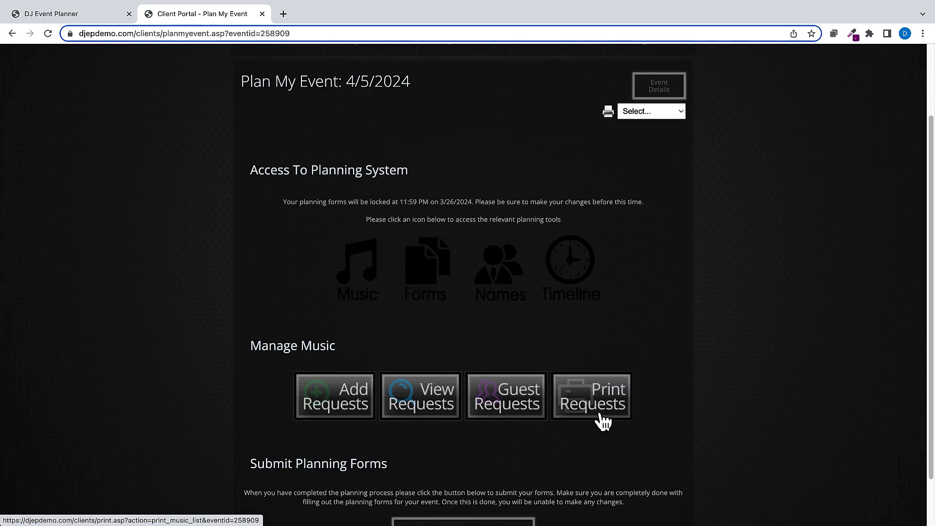
click(603, 421)
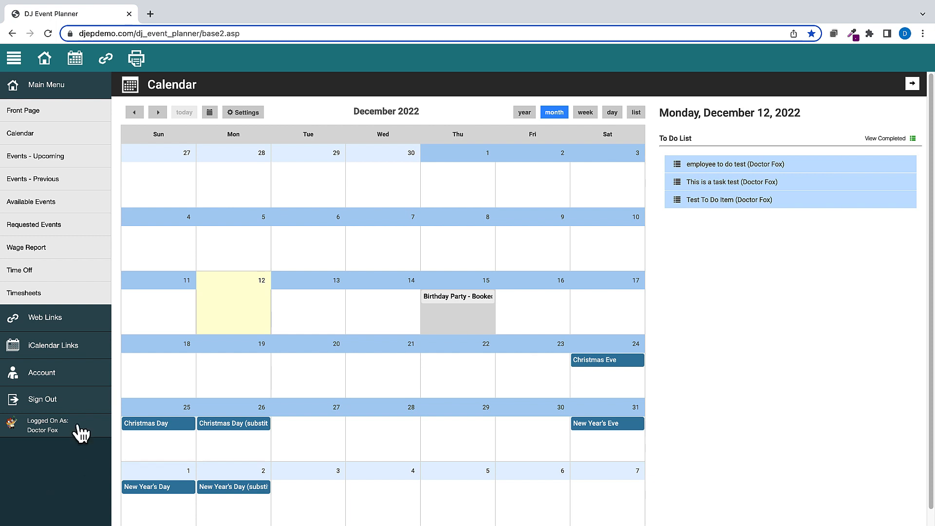
- Open the Time Off page in the employee account
click(22, 271)
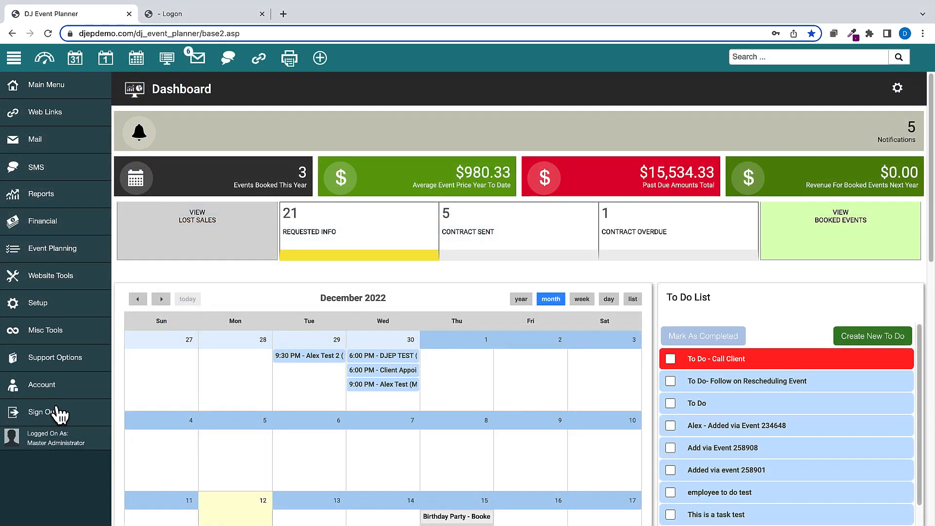
click(51, 314)
click(17, 379)
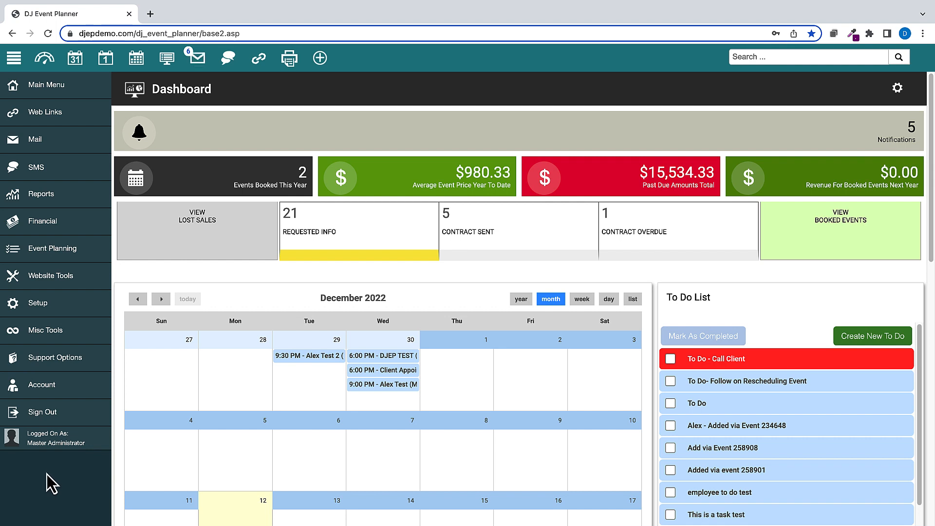
- Open the support options and view the software change log
click(60, 370)
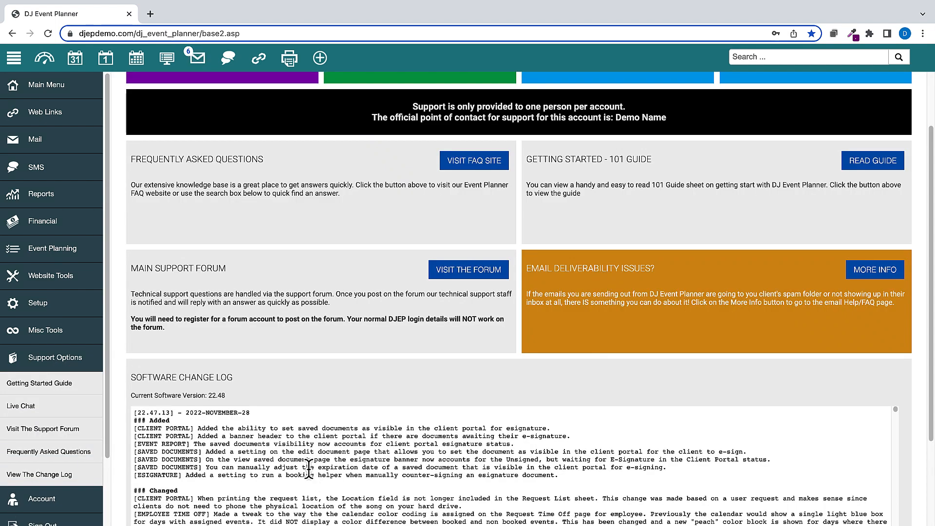